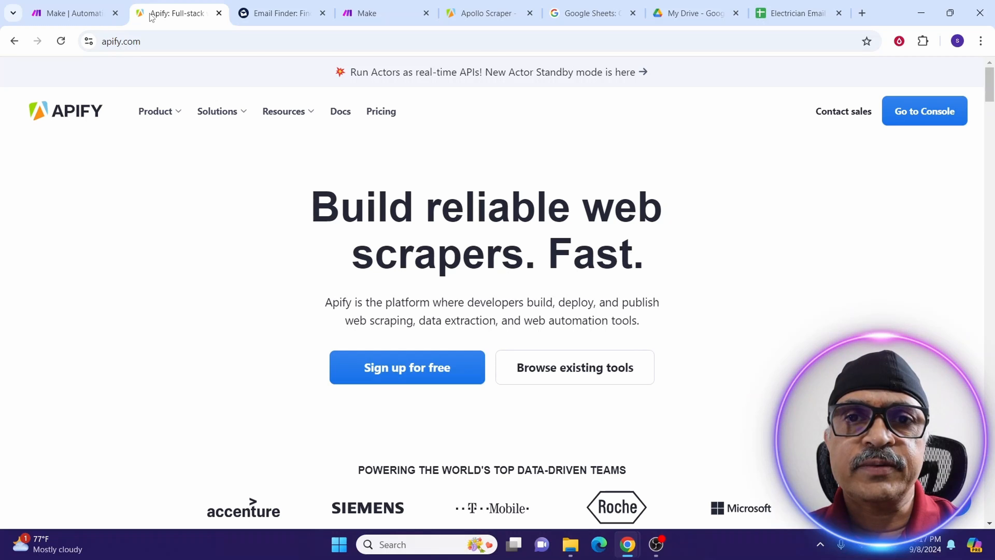
# Switch to the anymailfinder.com Find Verified Emails tab.
pyautogui.click(274, 13)
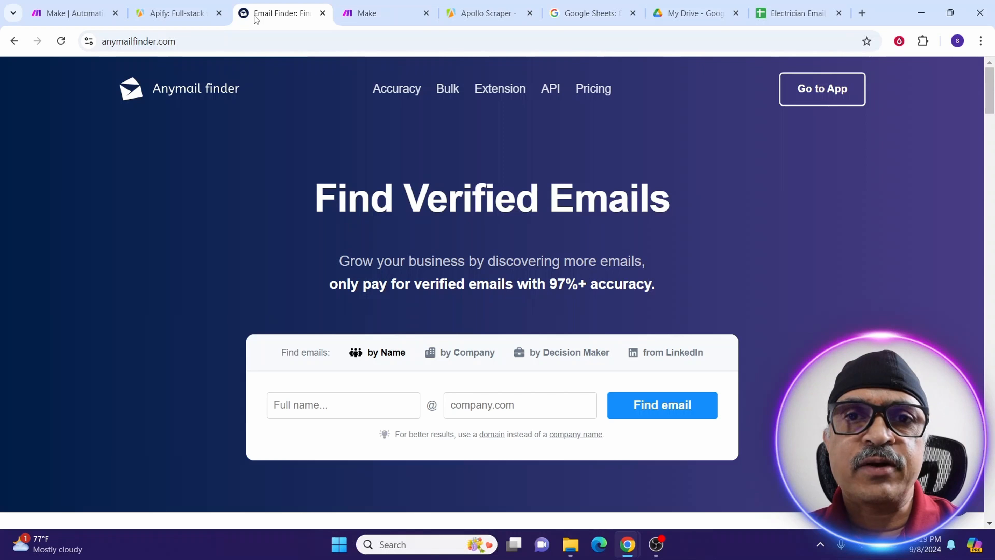
# Switch tabs to return to the Apify console's recently used Actors list.
pyautogui.click(564, 14)
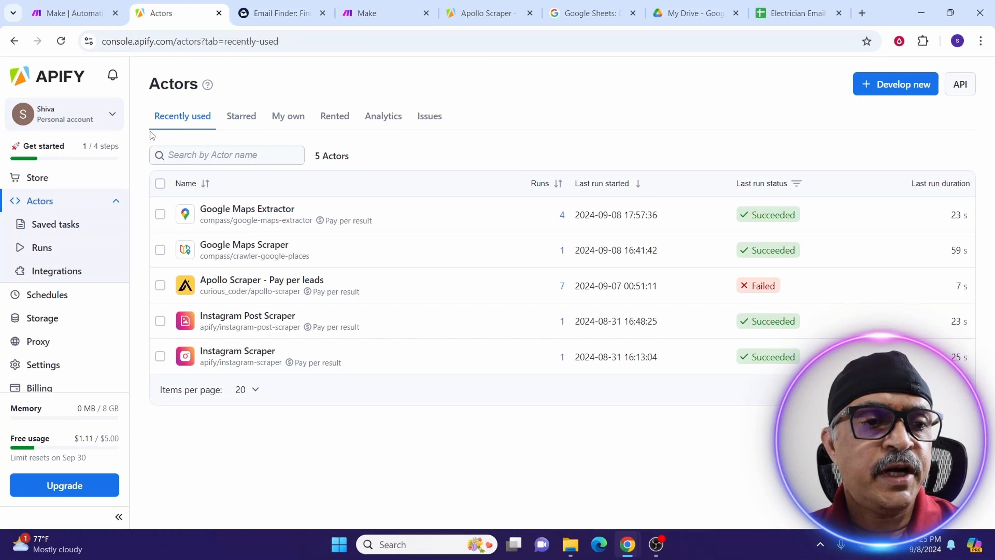
# Open the Apify Store and run an Actor search for 'instagram'.
pyautogui.click(33, 181)
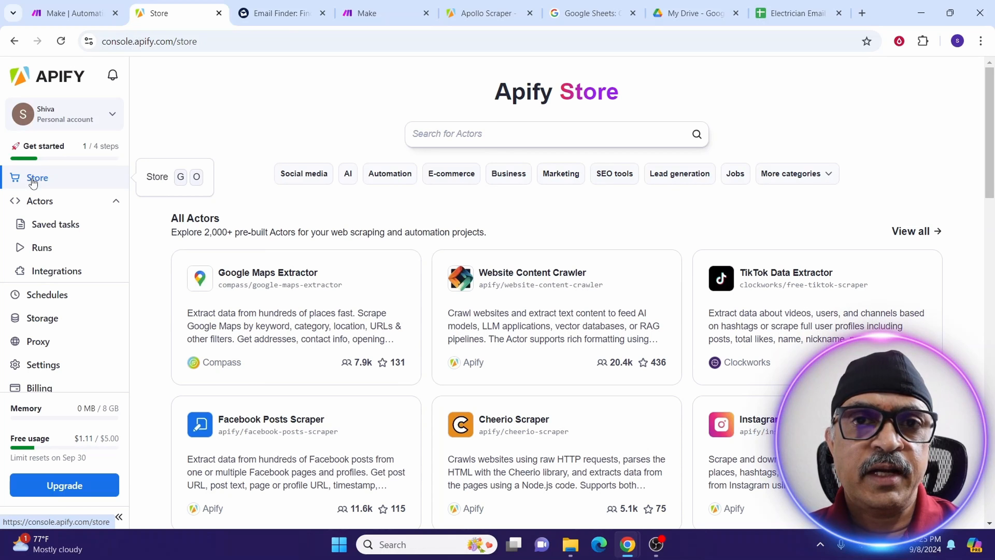
pyautogui.click(424, 141)
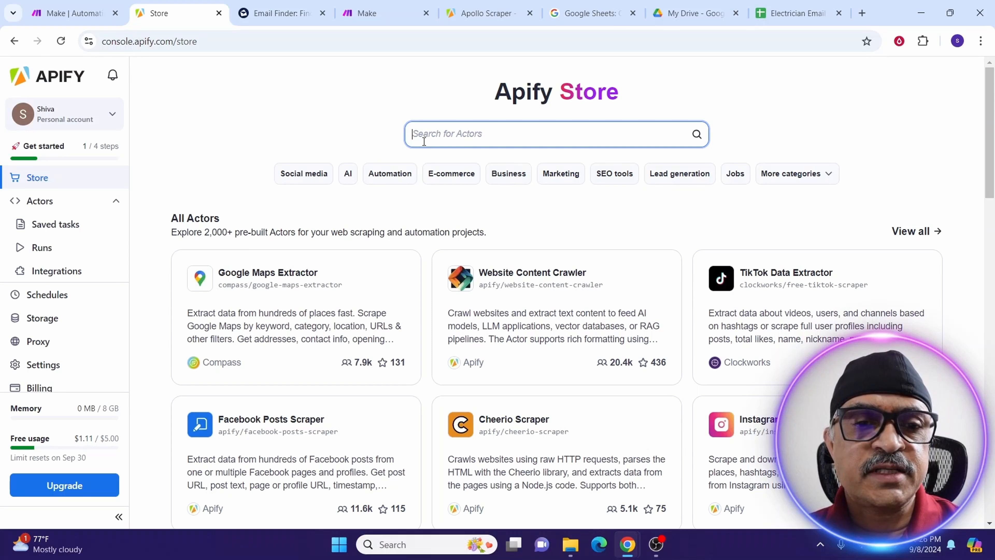
pyautogui.write('instagram')
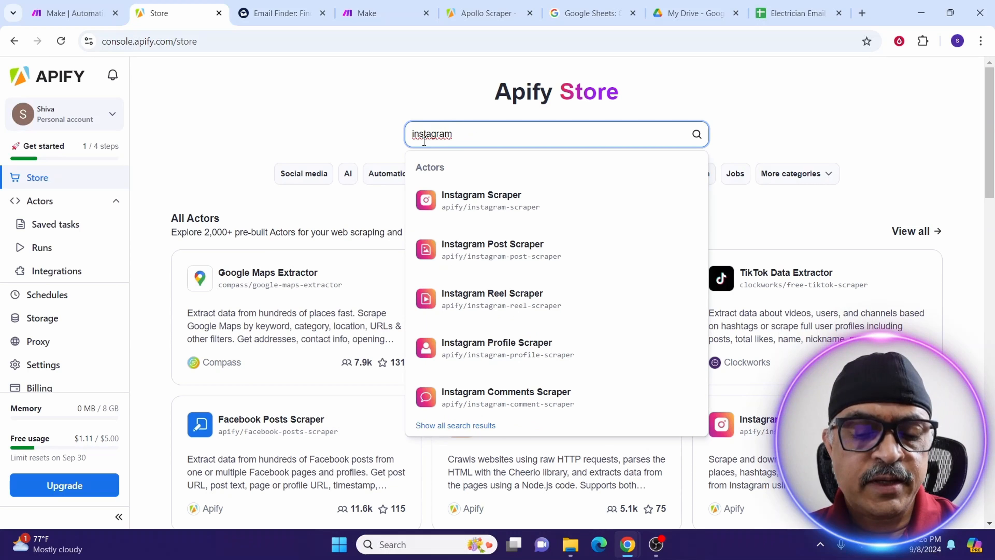
pyautogui.press('Return')
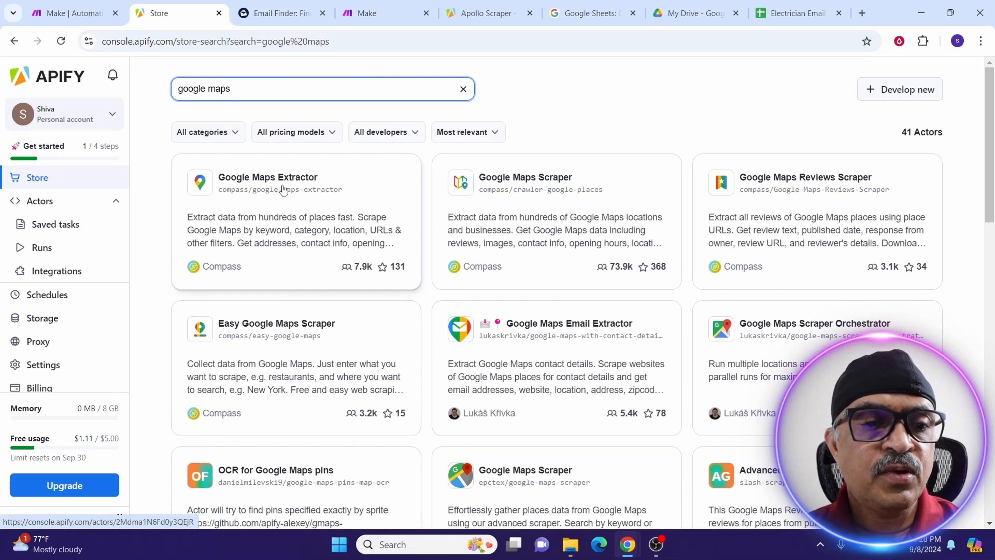
# Open the Google Maps Extractor result to see its input form.
pyautogui.click(235, 232)
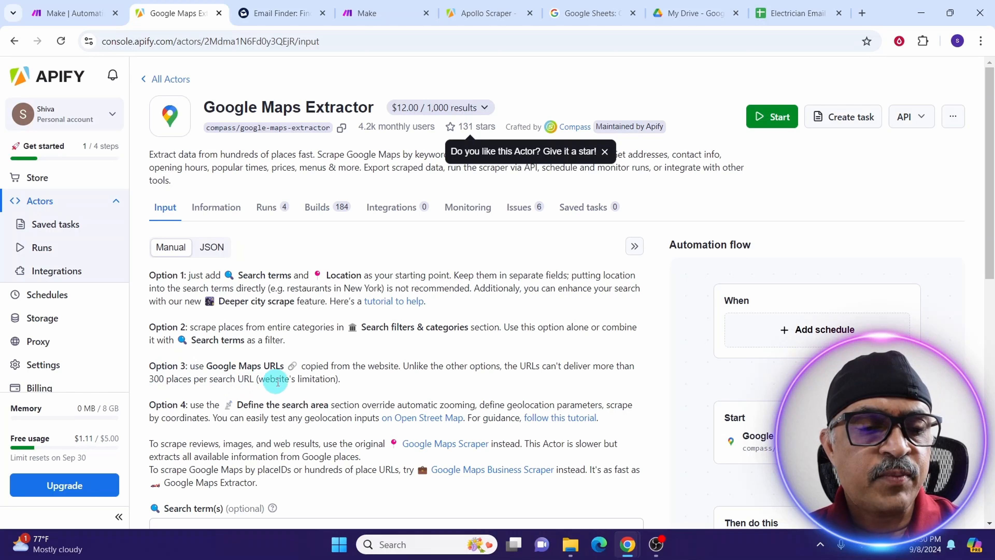
pyautogui.click(211, 211)
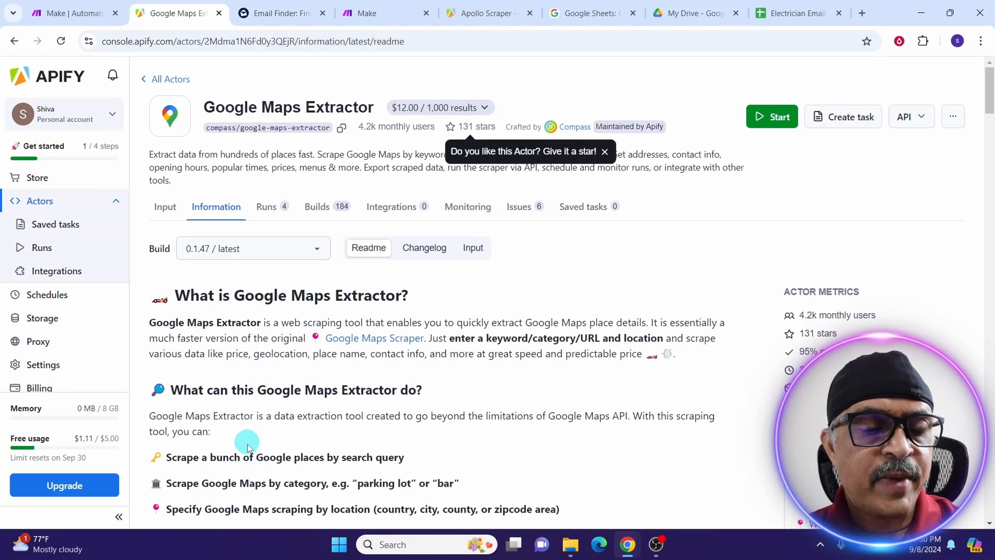
pyautogui.click(265, 208)
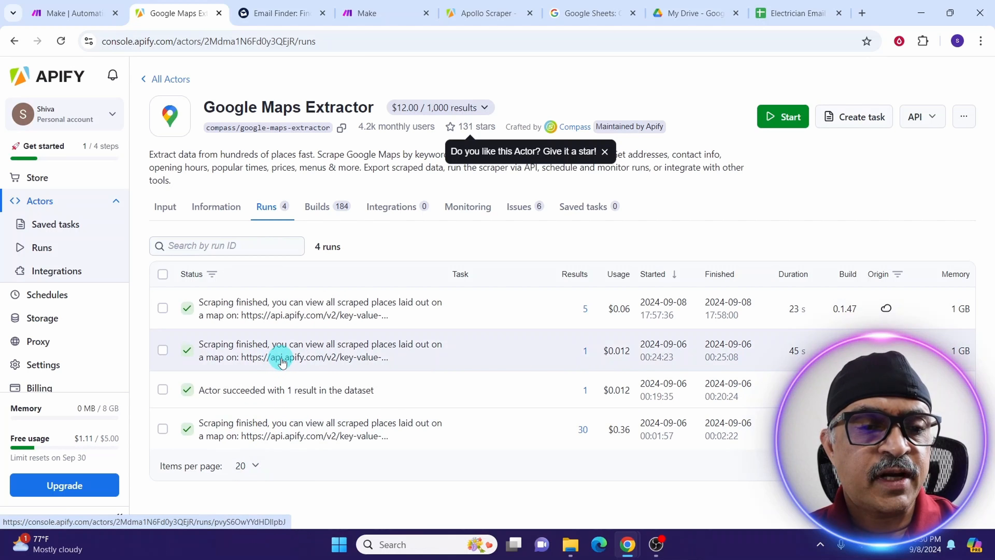
pyautogui.click(323, 212)
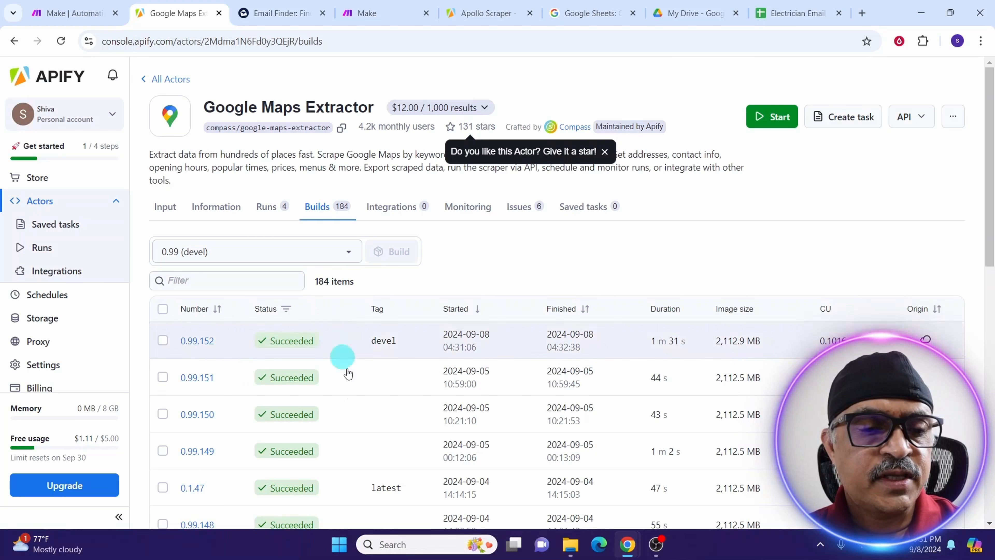
pyautogui.click(389, 210)
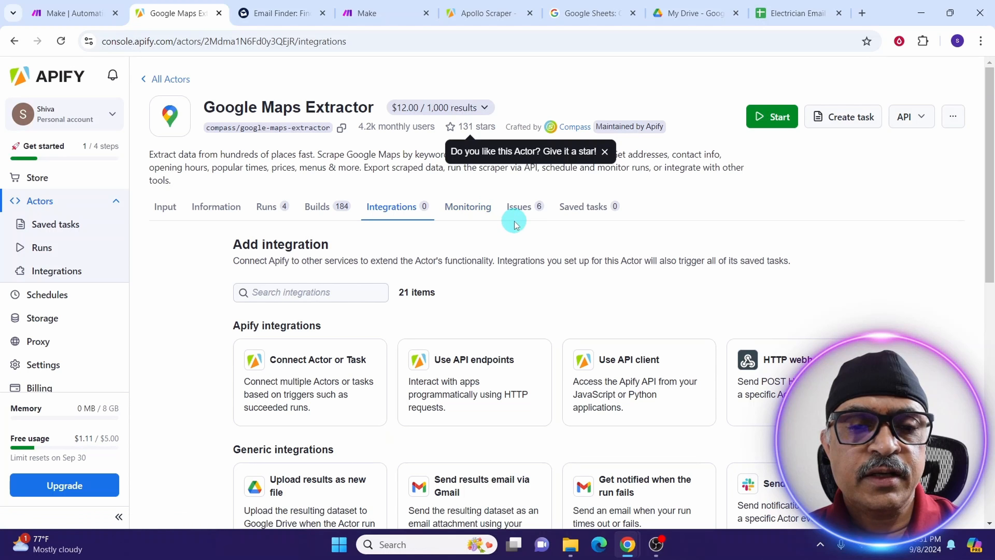
pyautogui.click(163, 208)
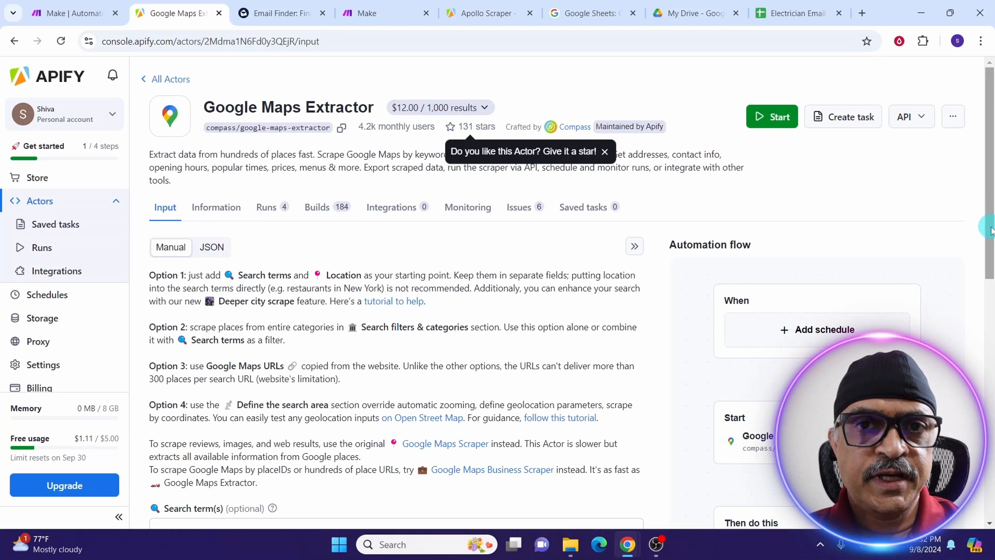
# Expand the Deeper city scrape details and scroll to the Google Maps URL option.
pyautogui.moveTo(990, 230); pyautogui.dragTo(989, 413)
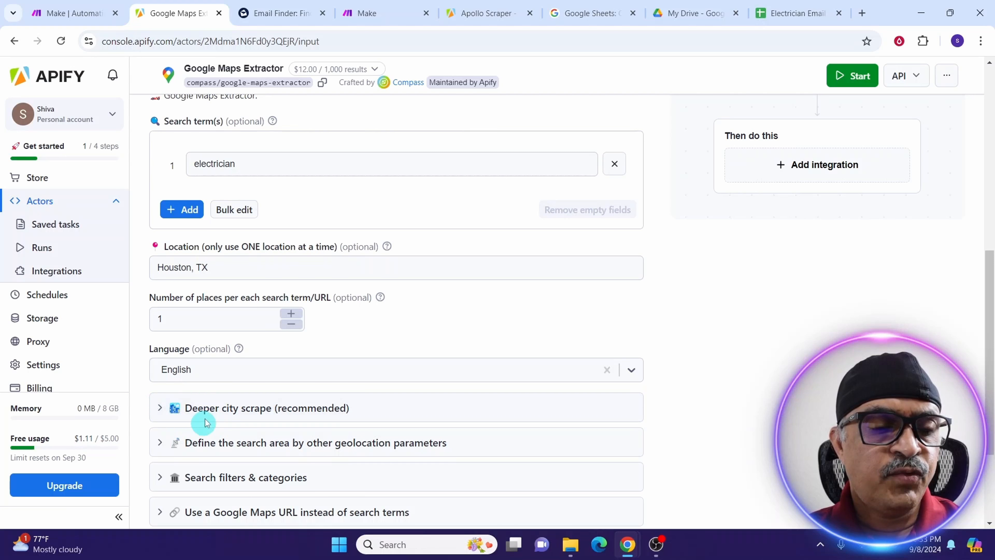
pyautogui.click(157, 410)
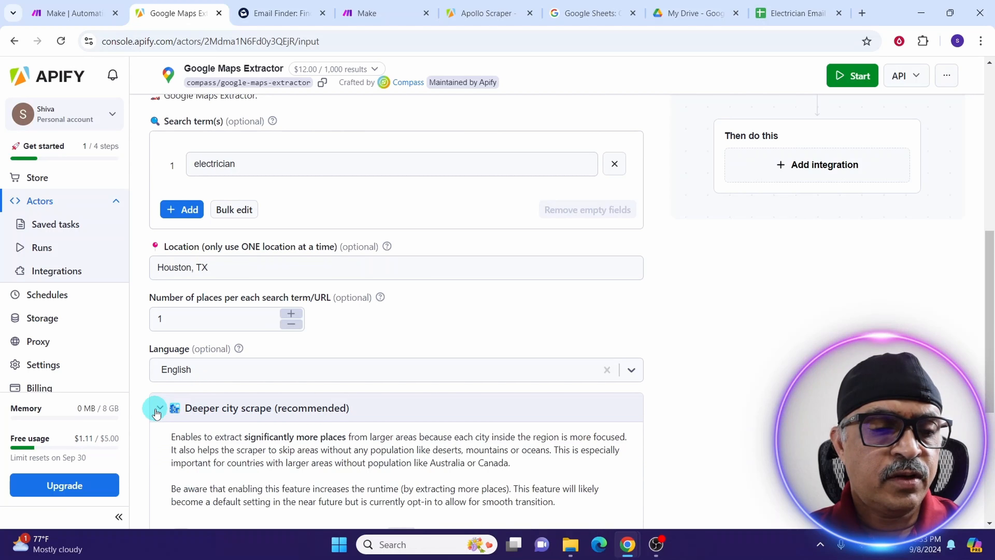
pyautogui.scroll(-5, 157, 413)
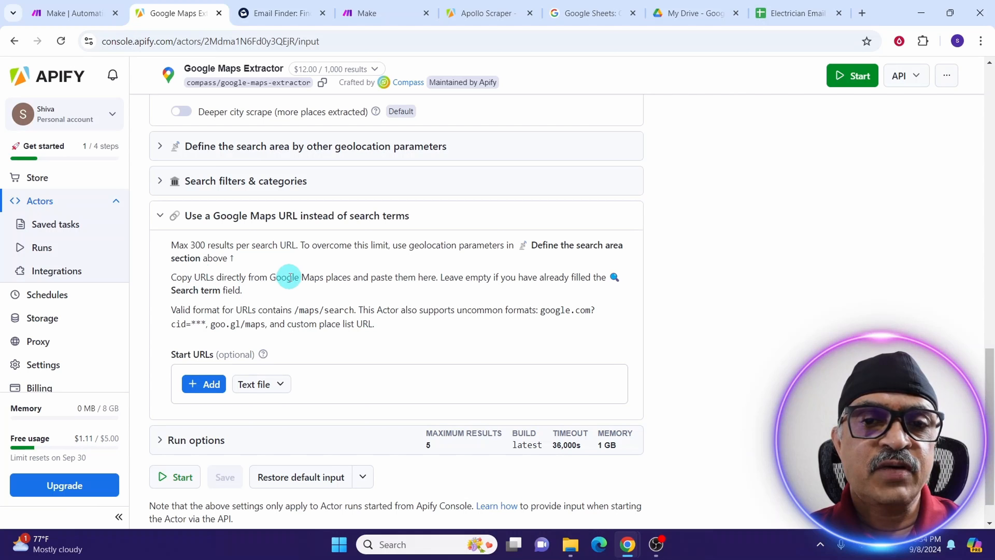
# Search Google Maps for electricians in a new tab and select the results URL.
pyautogui.click(863, 11)
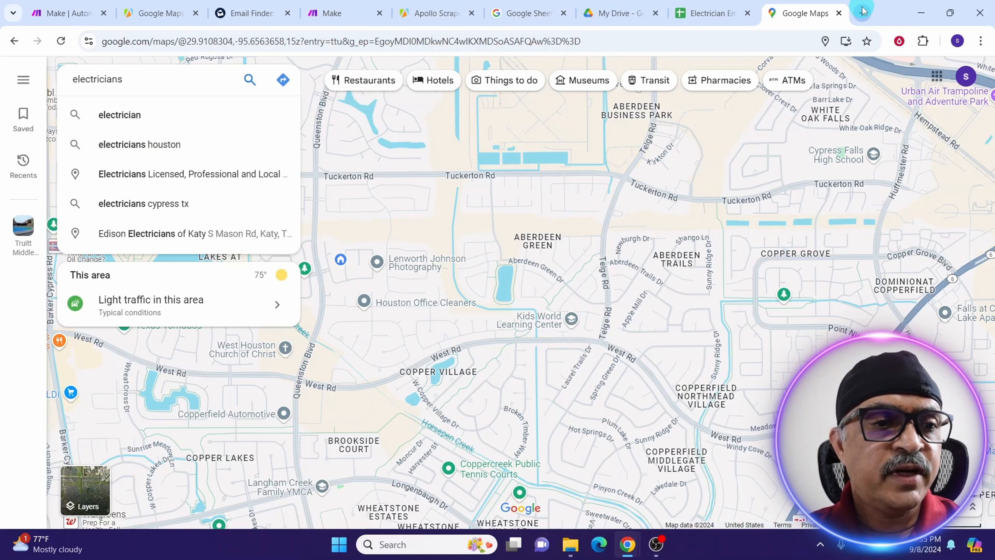
pyautogui.press('Return')
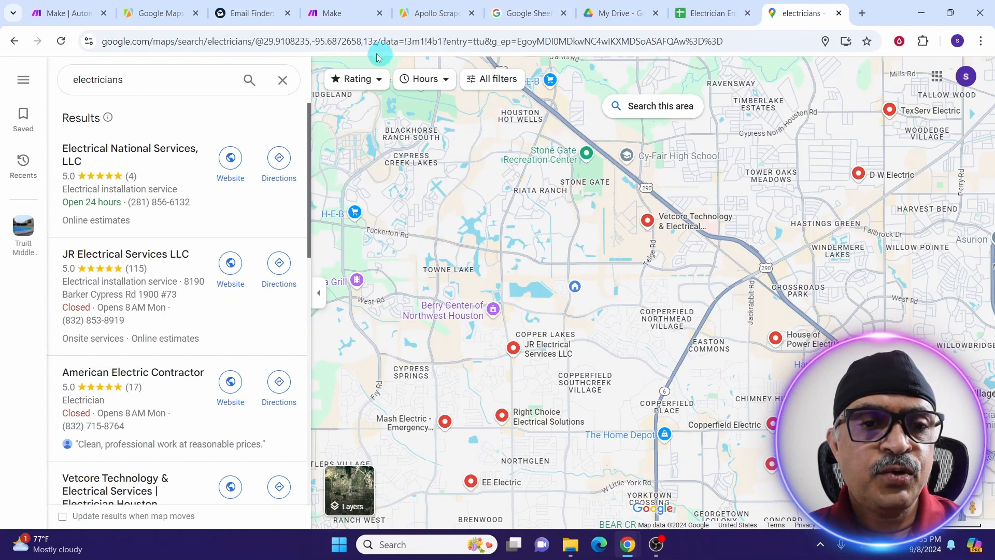
pyautogui.click(363, 42)
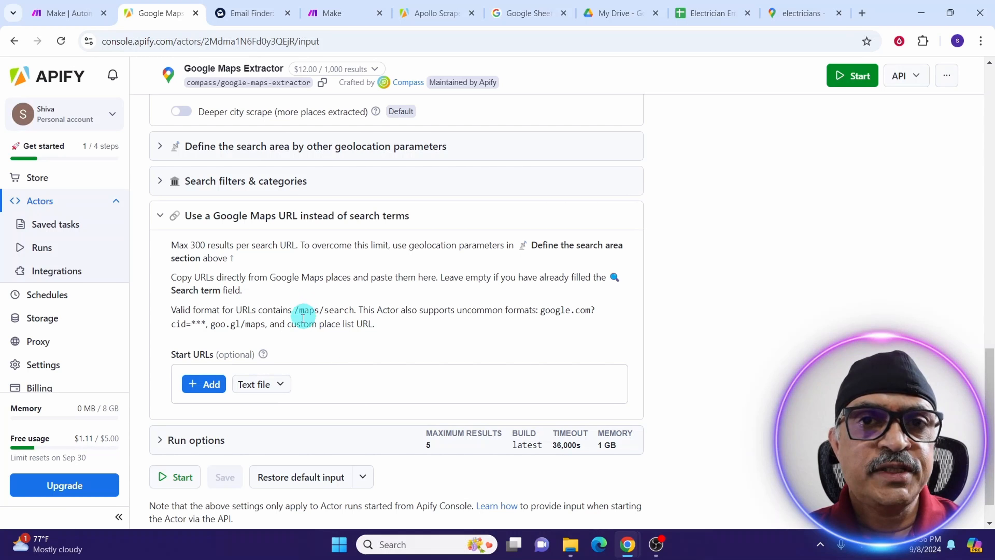
# Expand Run options: latest build, 36000 s timeout, 1024 MB memory, 5-result limit.
pyautogui.scroll(-1, 164, 377)
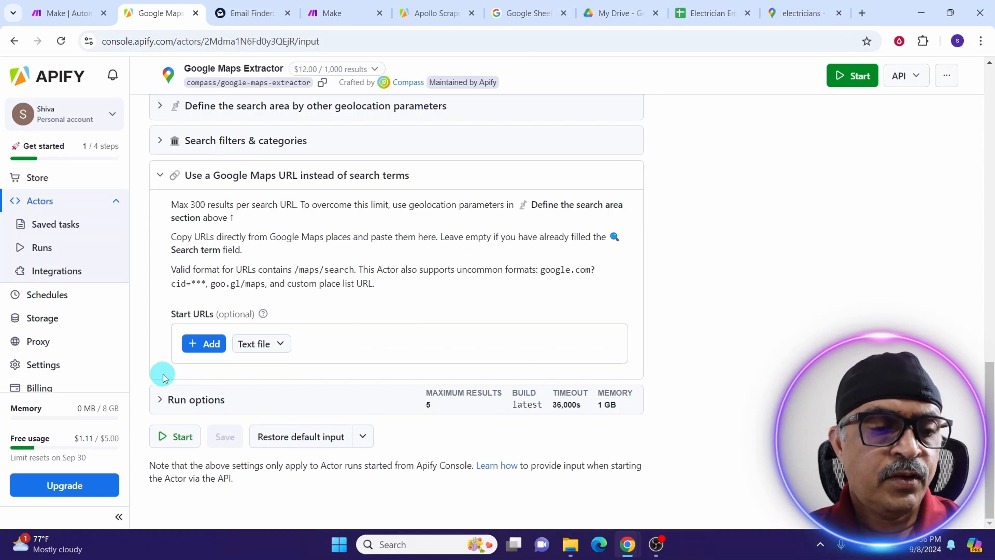
pyautogui.click(161, 401)
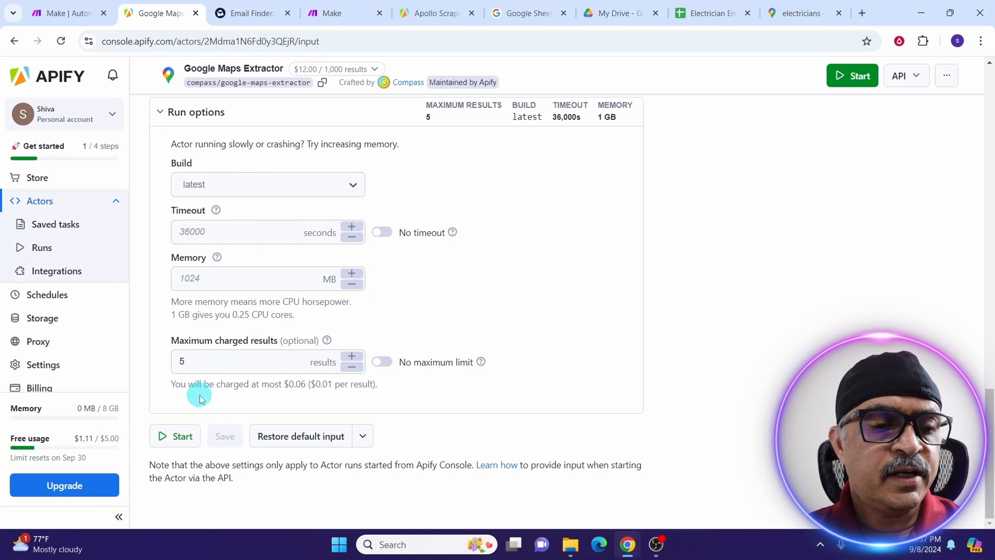
# Start the Extractor run and, once it succeeds, open Export for its 1 result.
pyautogui.click(176, 445)
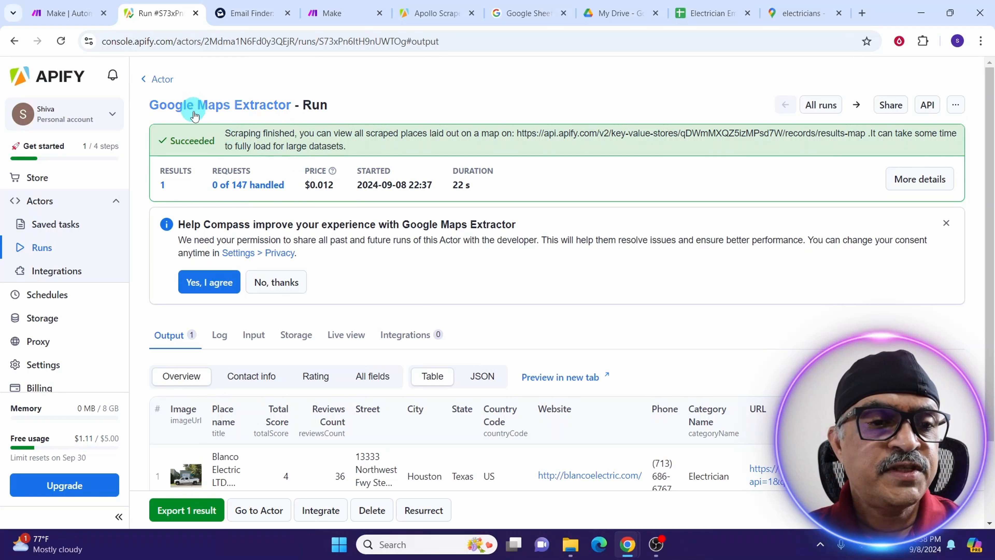
pyautogui.click(180, 512)
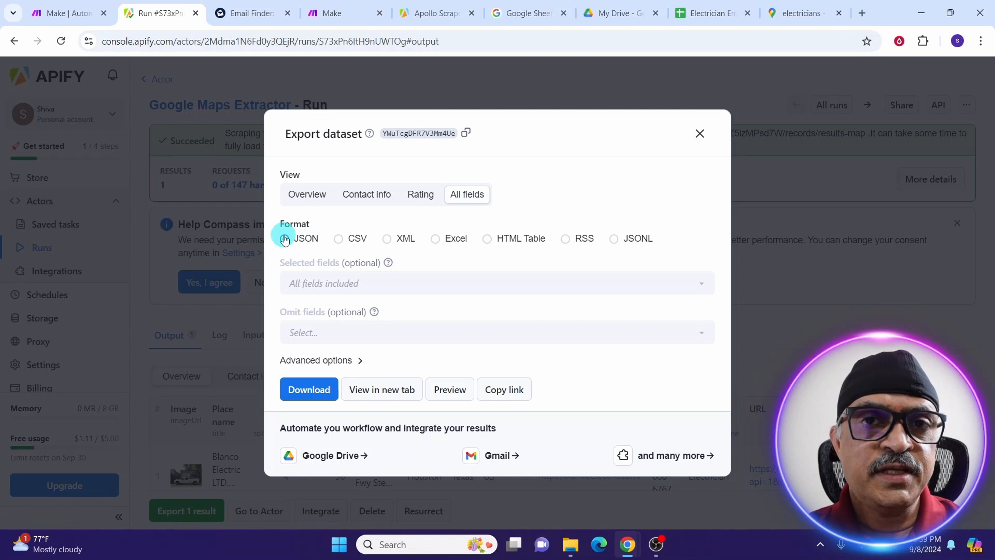
# View the run's dataset JSON export in a new browser tab.
pyautogui.click(382, 389)
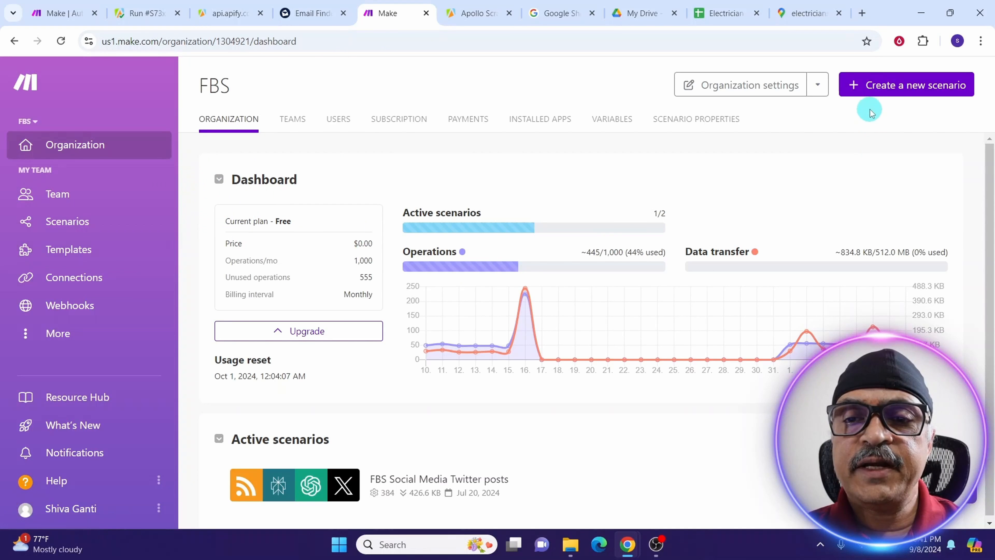
# Create a new scenario from the FBS Scrape Local Business Services.json blueprint.
pyautogui.click(862, 89)
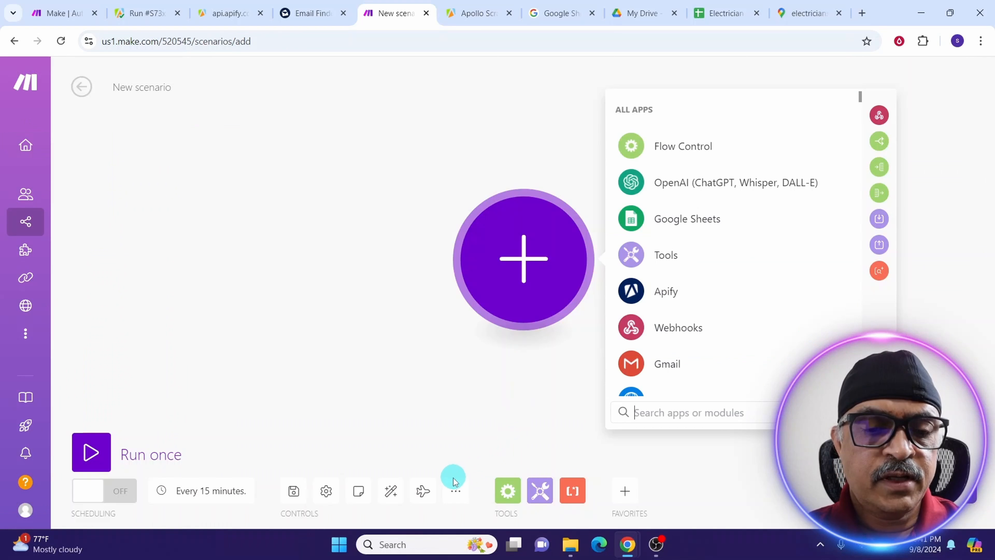
pyautogui.click(453, 492)
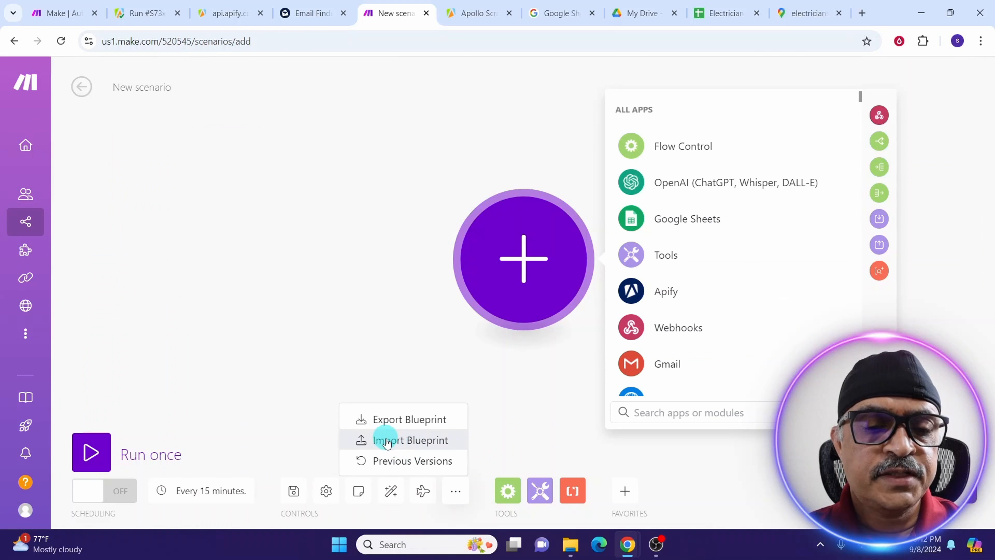
pyautogui.click(385, 441)
pyautogui.click(392, 298)
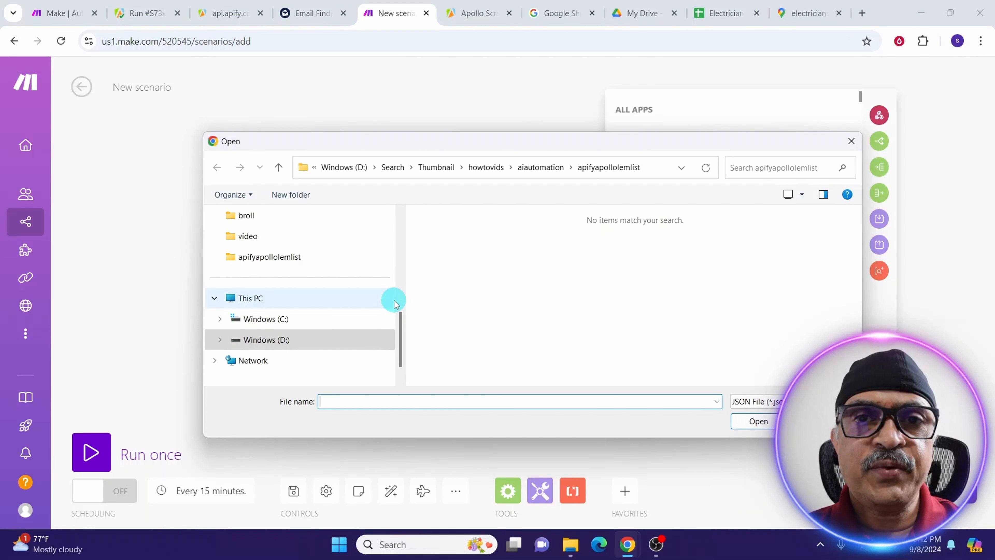
pyautogui.click(445, 237)
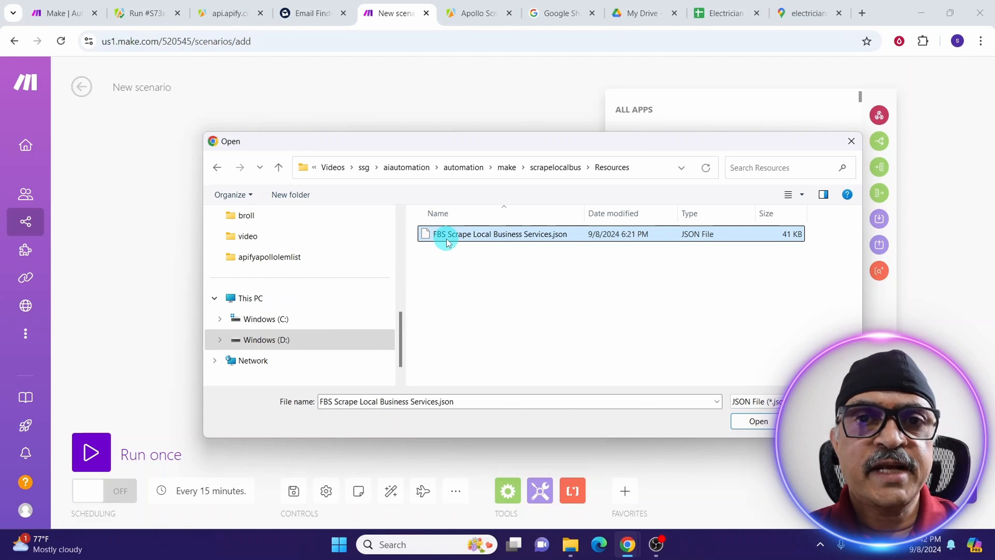
pyautogui.click(757, 423)
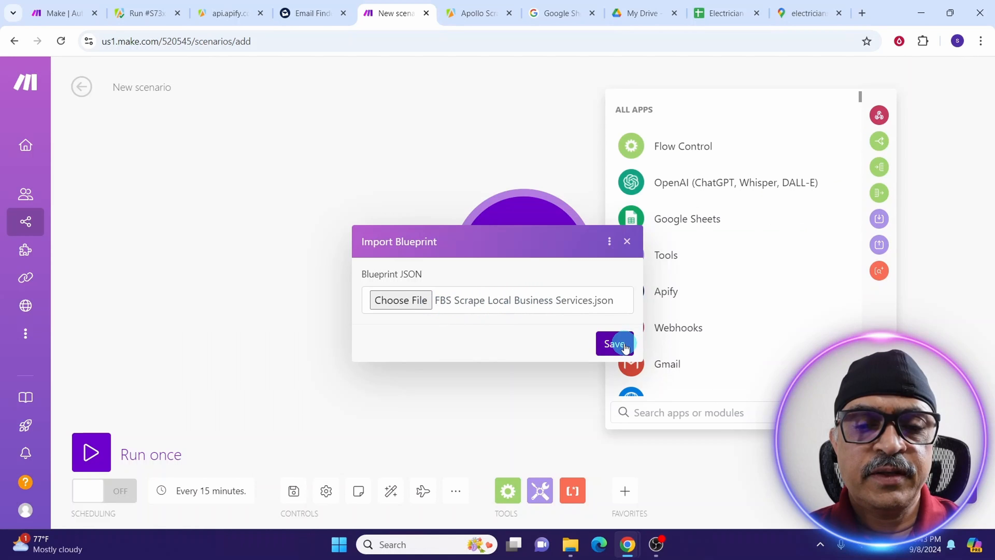
pyautogui.click(615, 344)
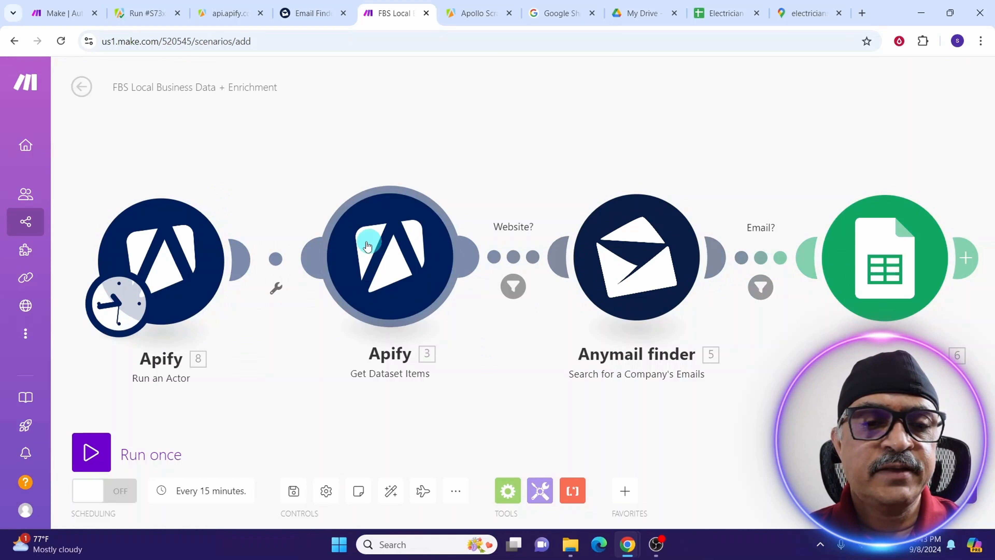
# Open the Apify Run an Actor module showing the compass/google-maps-extractor actor and Houston input.
pyautogui.click(155, 247)
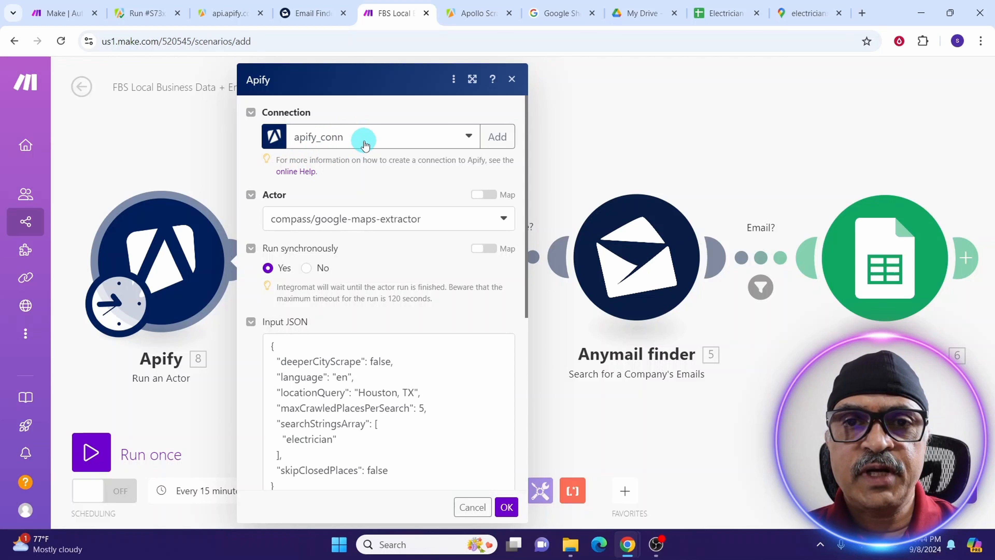
# Start a new Apify connection in Make, then switch to the Google Maps Extractor run page.
pyautogui.click(497, 136)
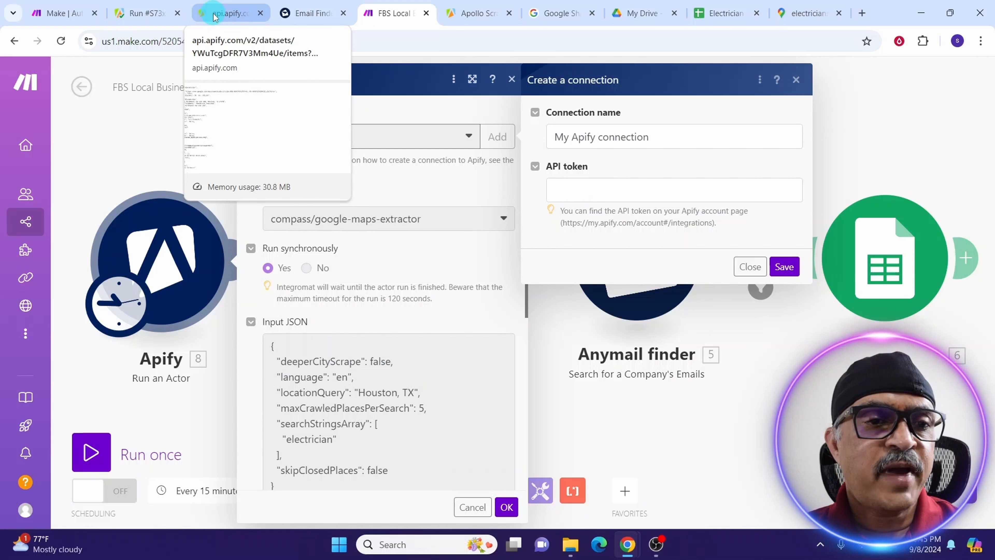
pyautogui.click(146, 14)
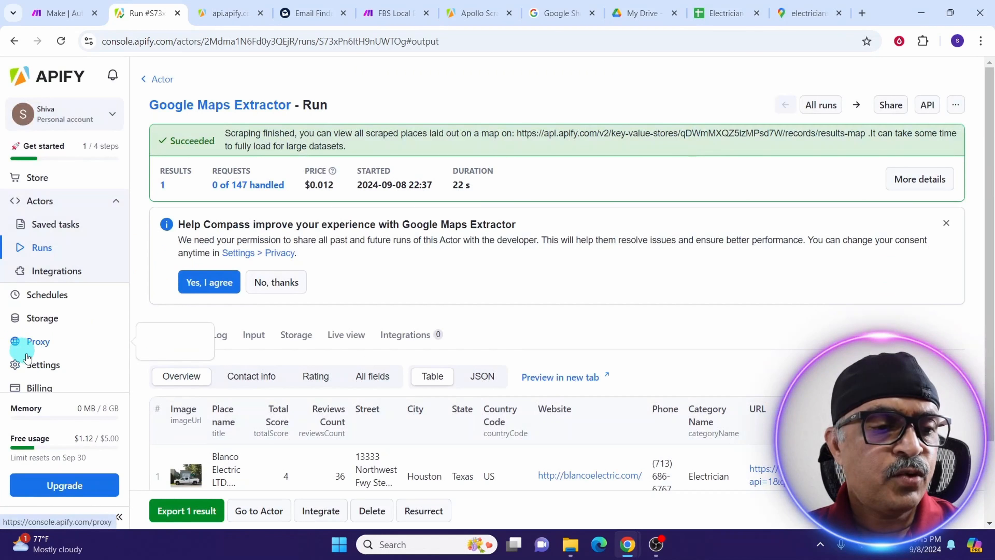
# Look up the API tokens in Apify's API & Integrations settings, then return to Make's connection form.
pyautogui.click(35, 370)
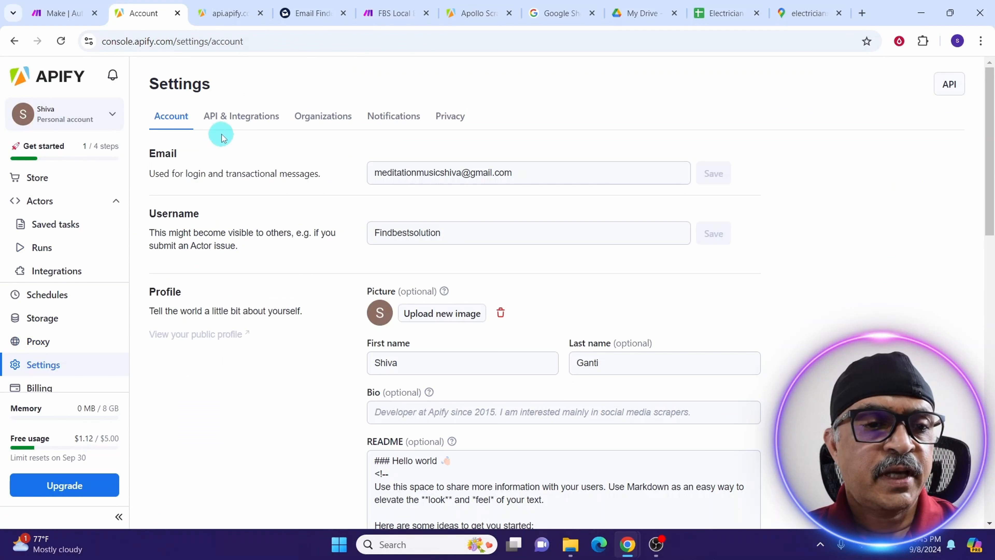
pyautogui.click(225, 120)
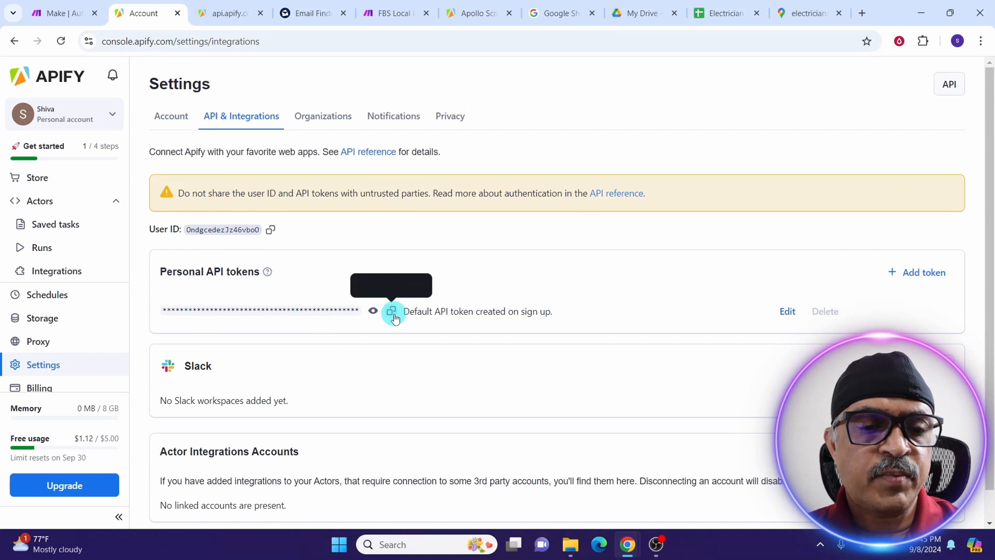
pyautogui.click(386, 18)
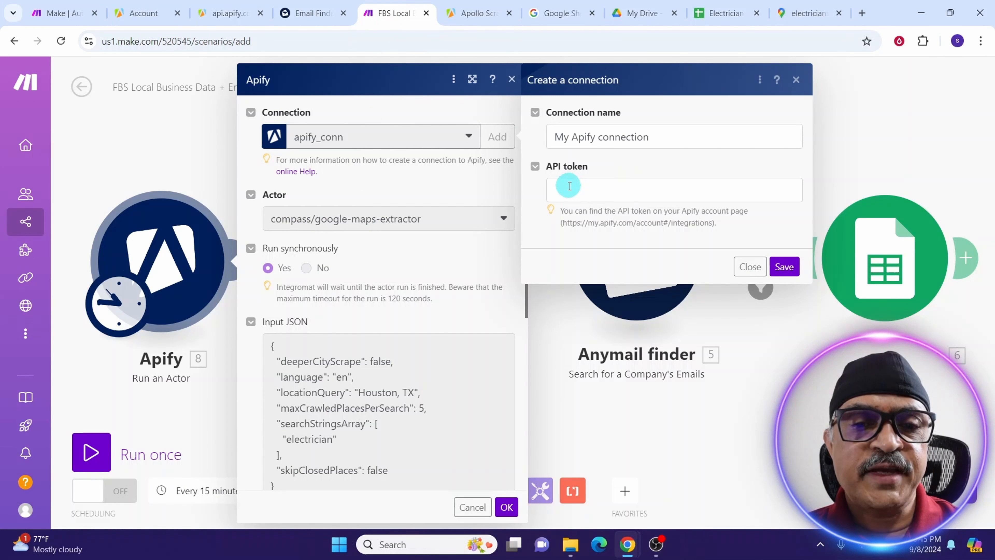
# Close the connection form and switch the Actor field to mapping by ID instead of the dropdown.
pyautogui.click(775, 268)
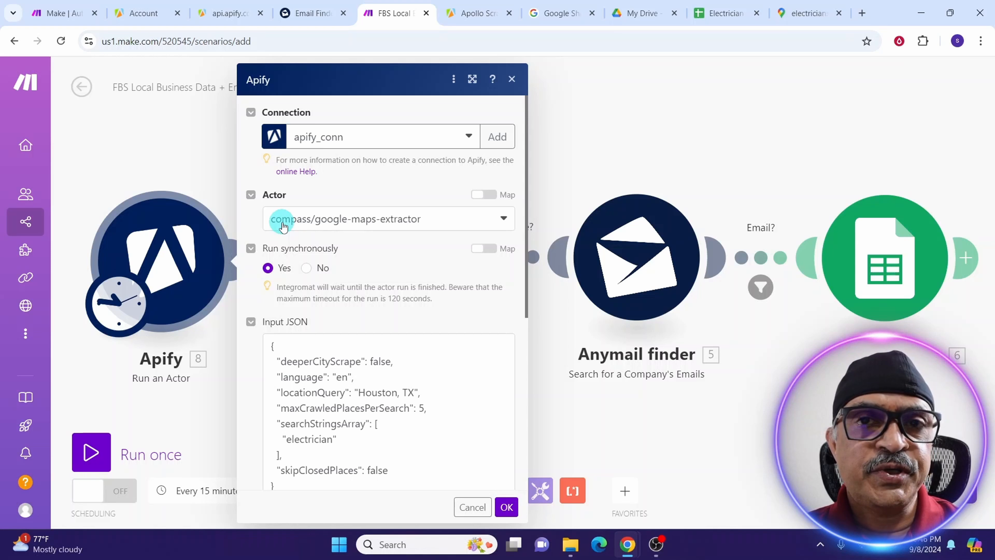
pyautogui.click(284, 227)
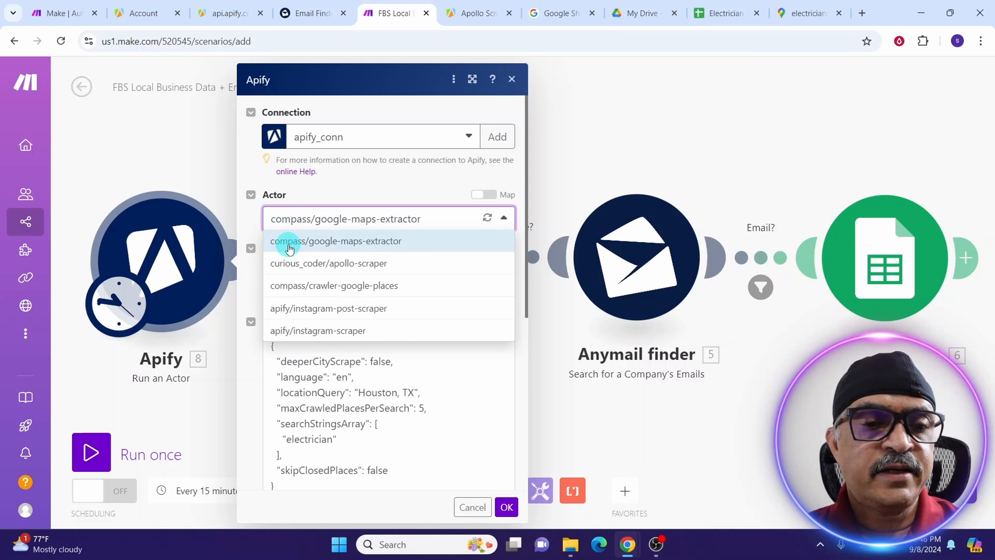
pyautogui.click(335, 241)
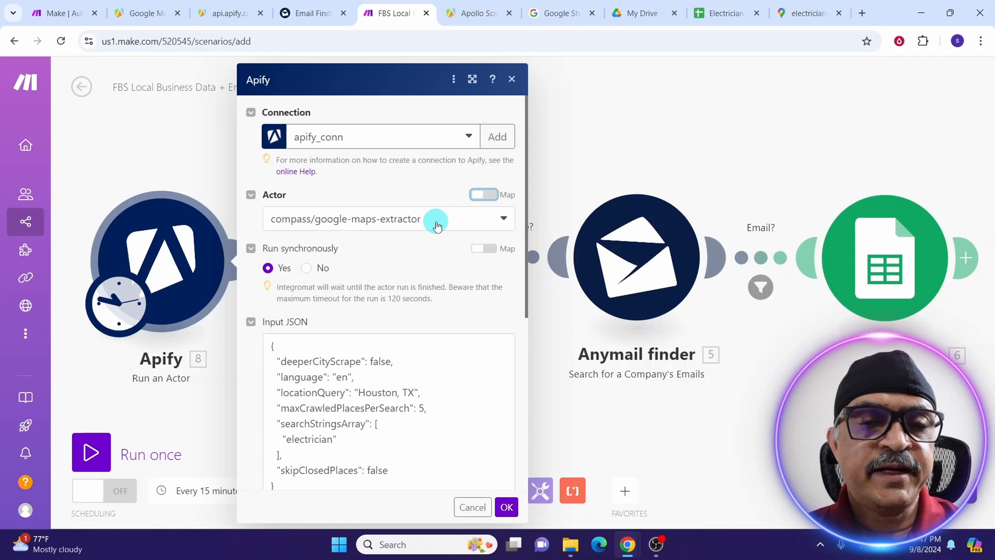
pyautogui.click(486, 199)
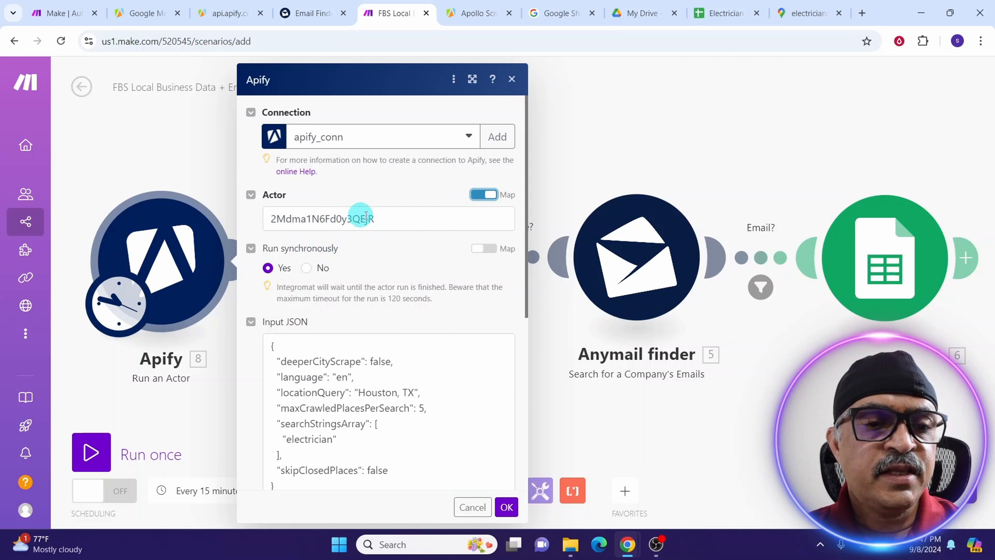
# Review and select the Google Maps Extractor's JSON input in Apify, then return to Make.
pyautogui.click(168, 13)
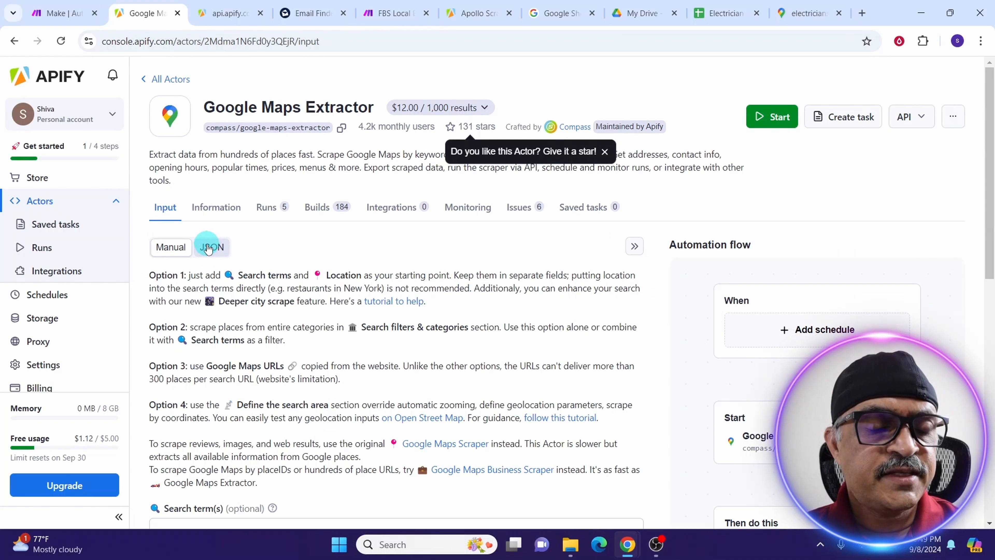
pyautogui.click(208, 248)
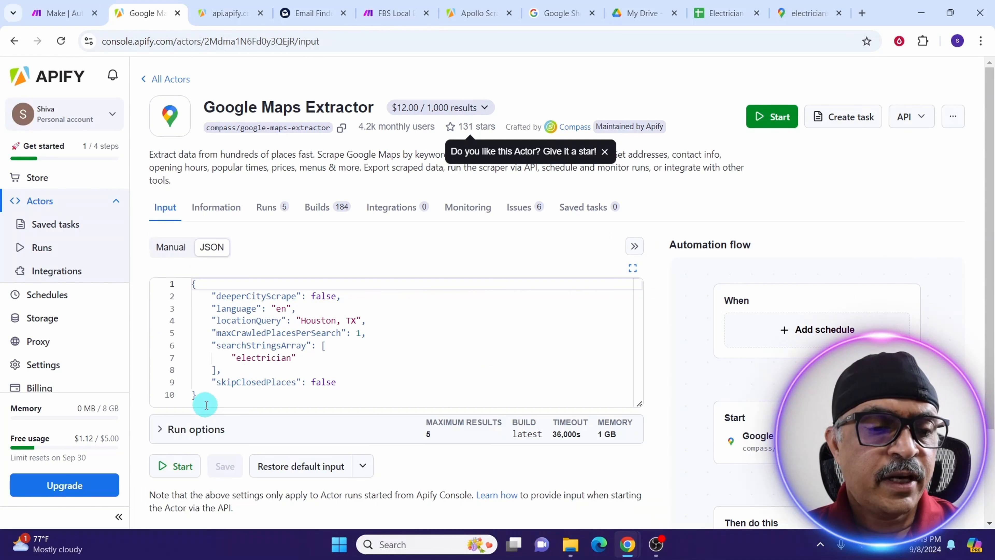
pyautogui.moveTo(206, 405); pyautogui.dragTo(193, 241)
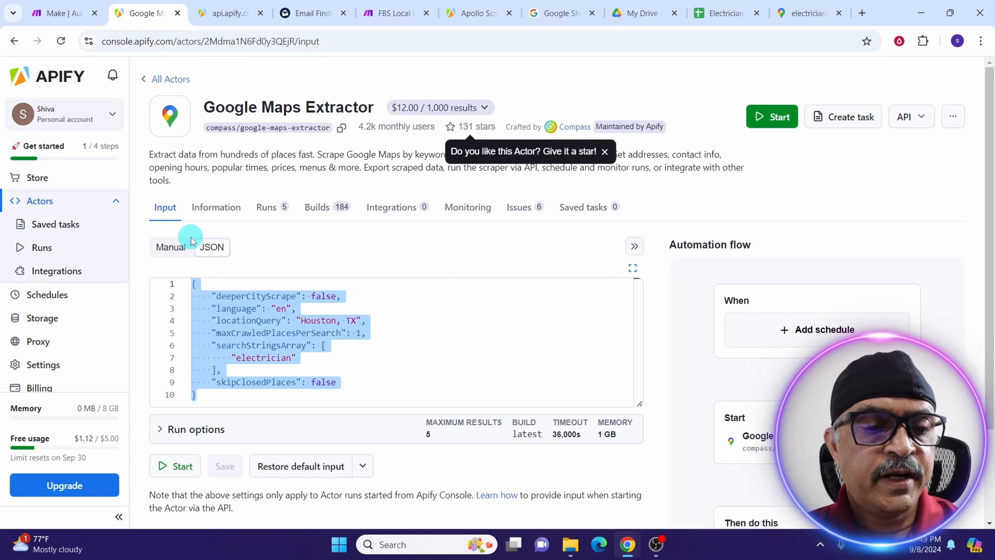
pyautogui.click(393, 13)
pyautogui.click(312, 373)
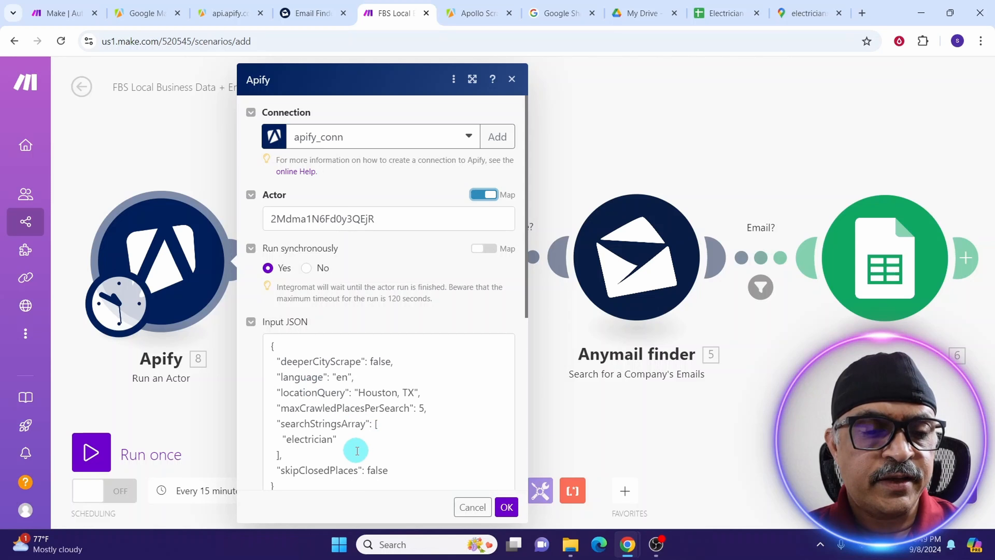
# Add "Plumbers" after "electrician" in searchStringsArray, keeping 5 places per search, and save.
pyautogui.scroll(-4, 357, 450)
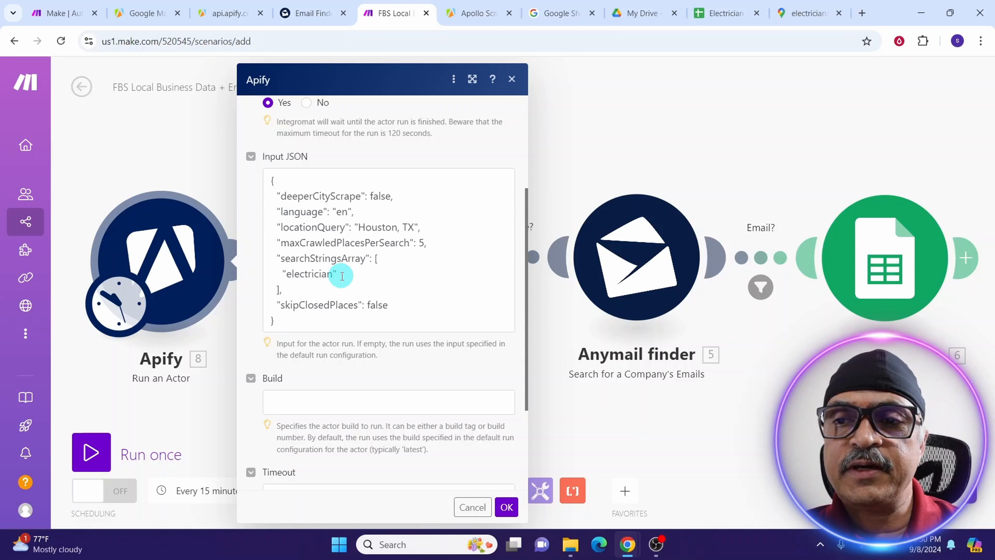
pyautogui.click(342, 276)
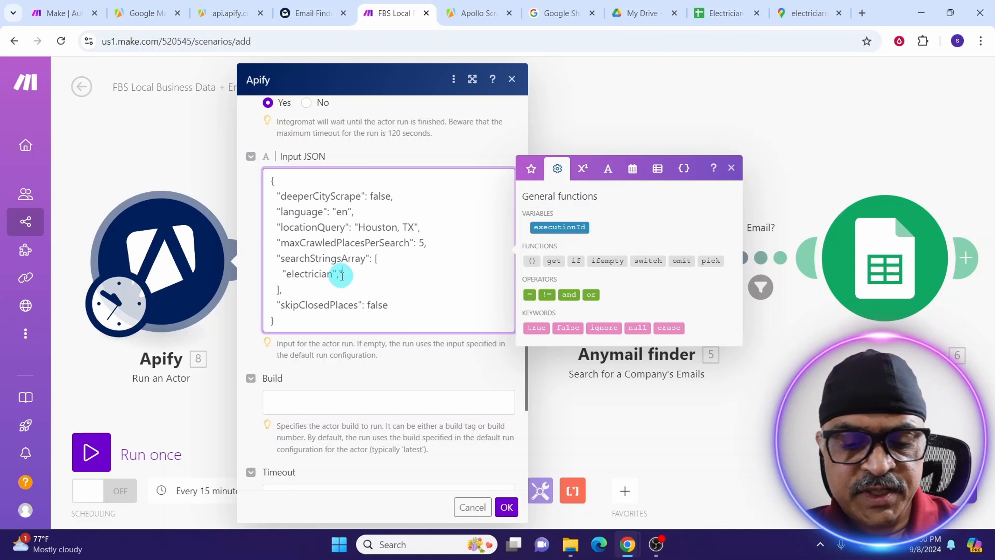
pyautogui.write('"Plumb')
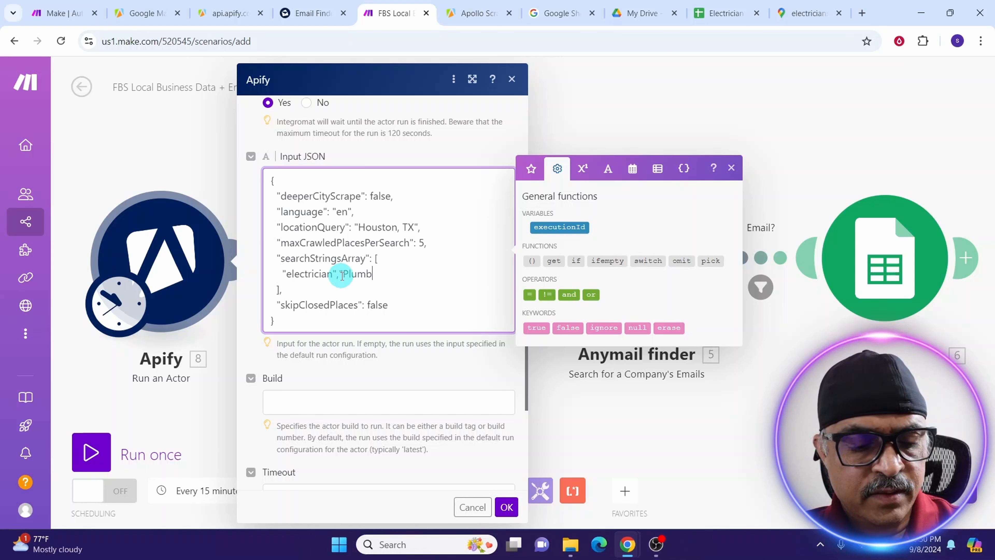
pyautogui.write('ers"')
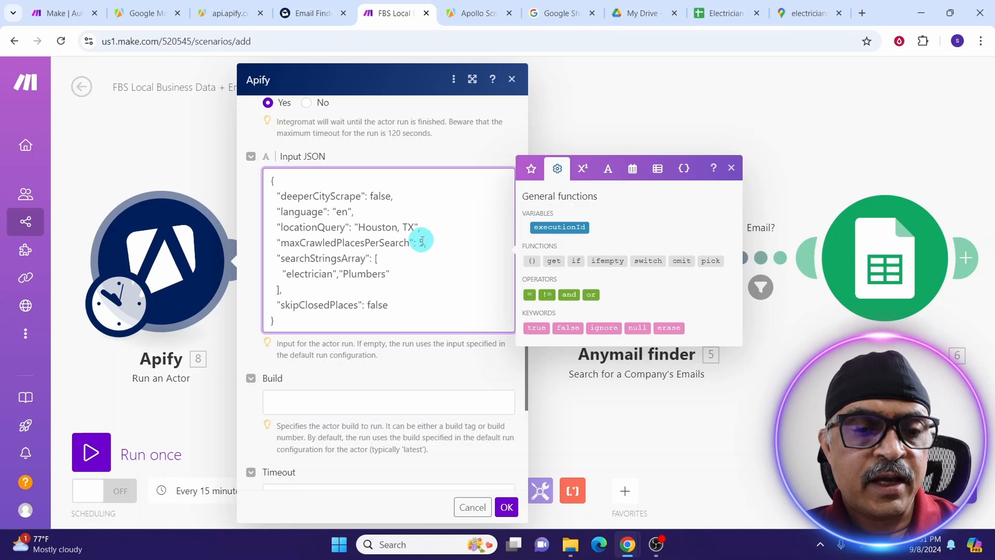
pyautogui.click(422, 240)
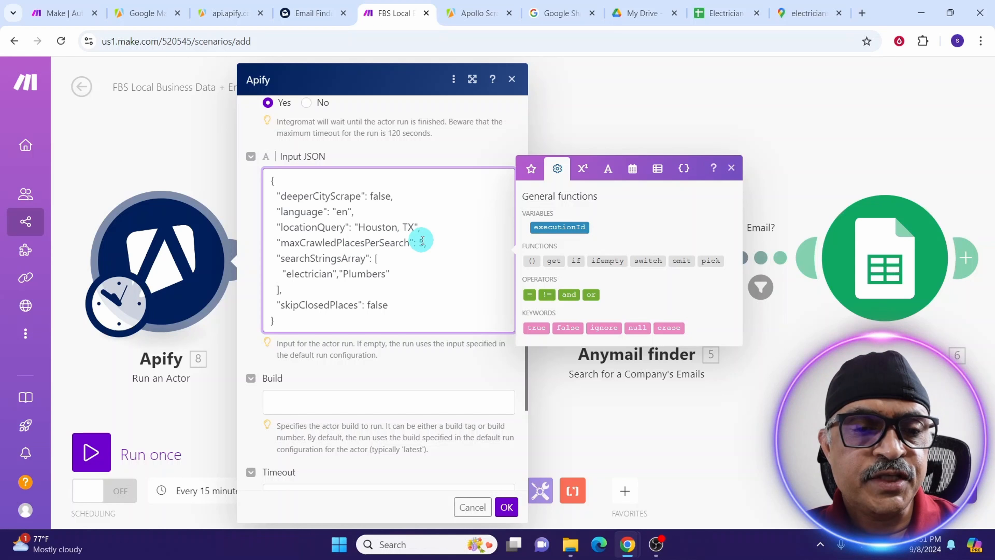
pyautogui.click(424, 244)
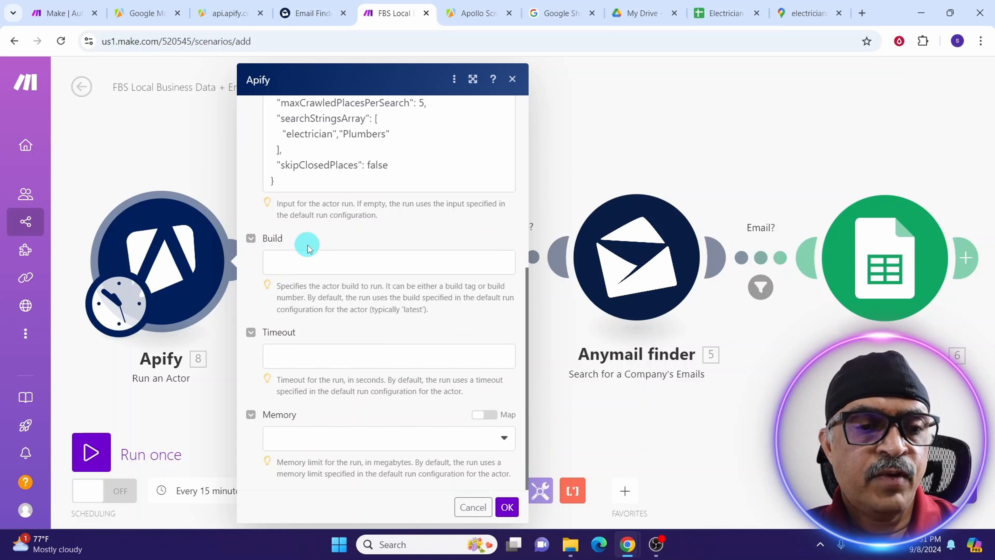
pyautogui.moveTo(275, 204); pyautogui.dragTo(275, 230)
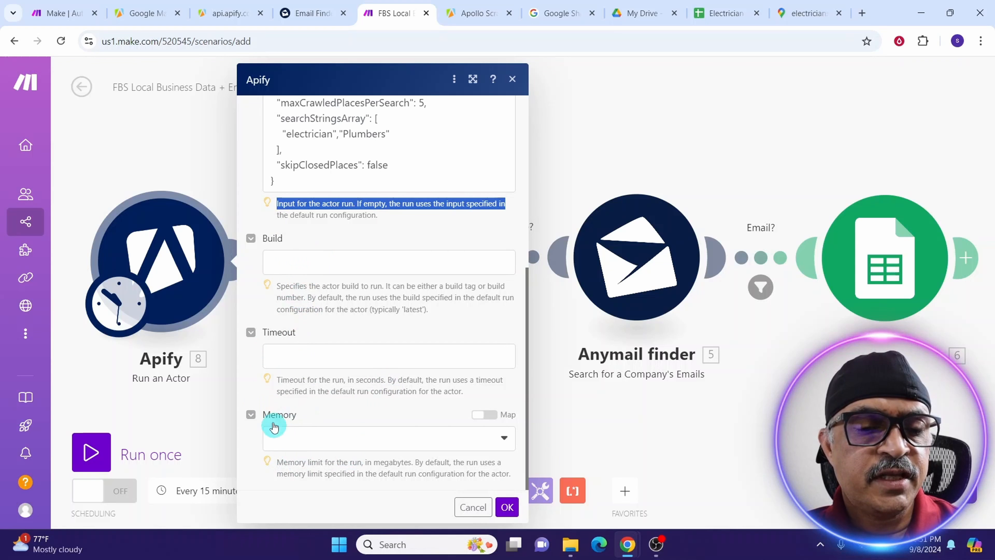
pyautogui.click(507, 507)
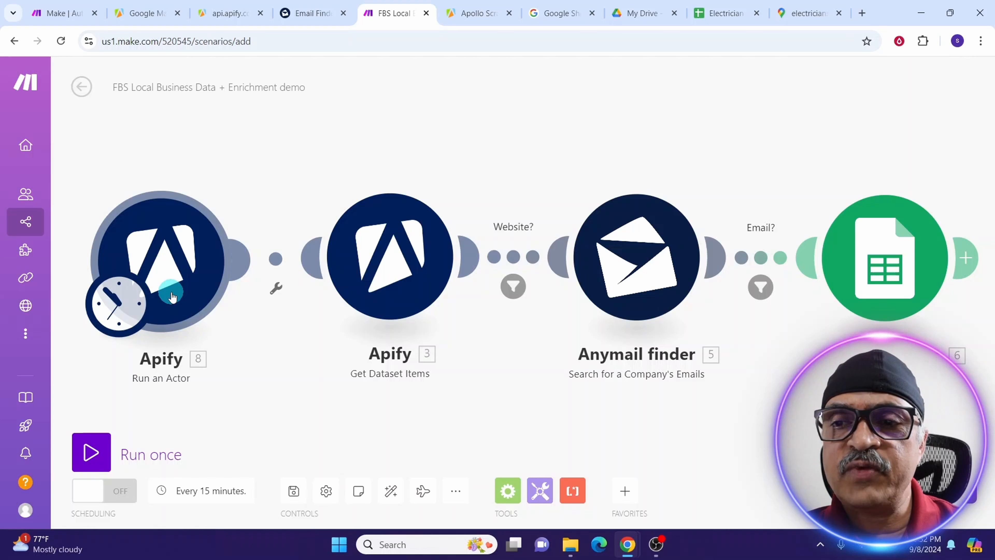
# Run only the Apify Run an Actor module until it succeeds, then close its output.
pyautogui.rightClick(172, 297)
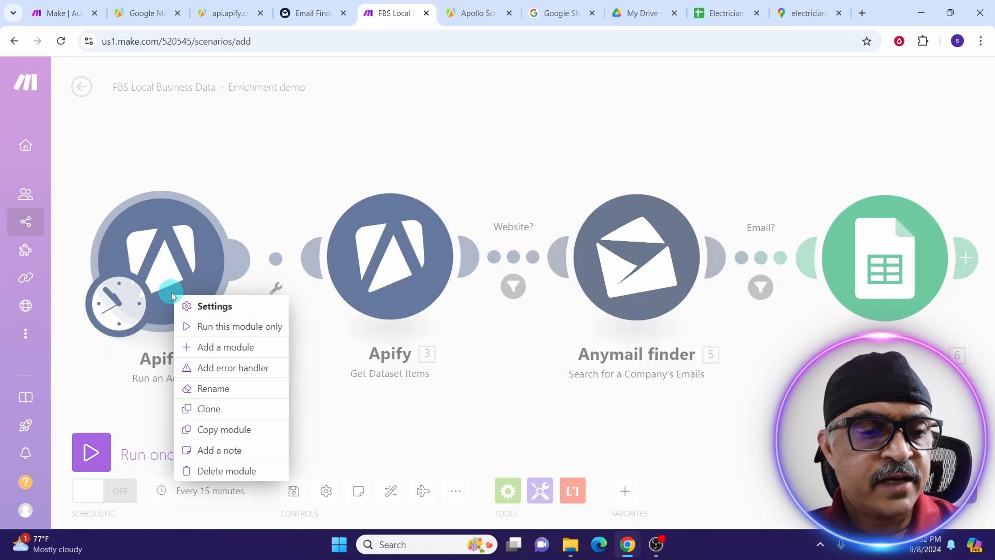
pyautogui.click(210, 331)
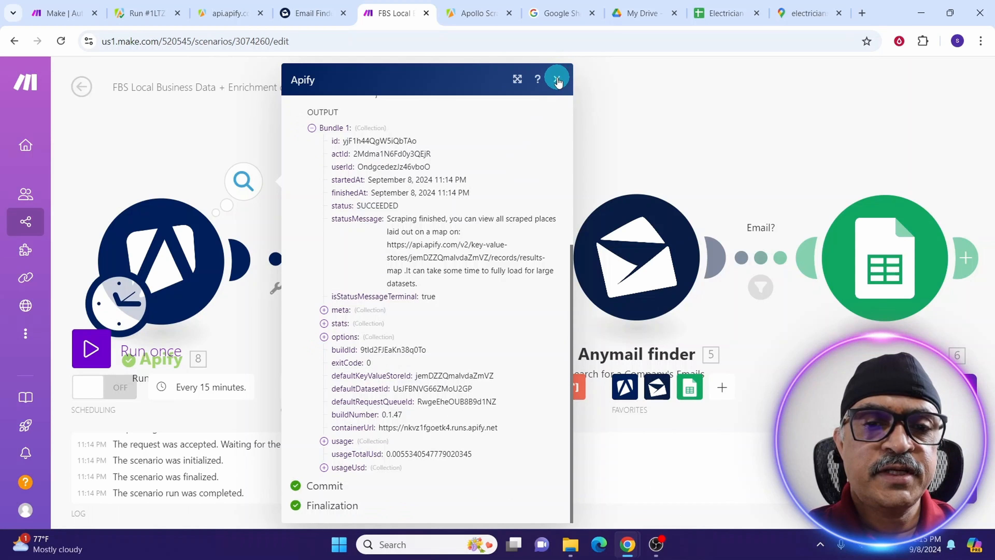
pyautogui.click(556, 78)
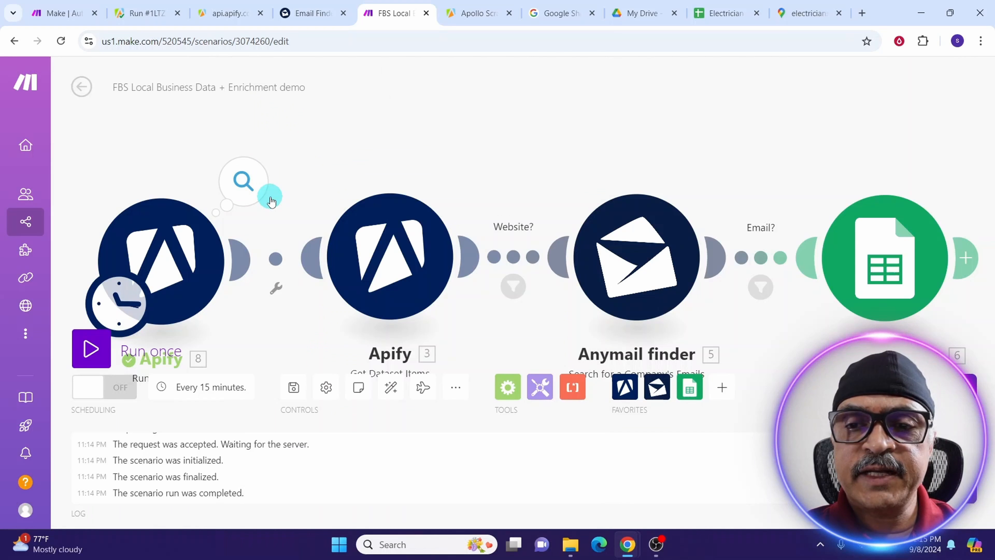
# Confirm Get Dataset Items uses defaultDatasetId, Clean transformation, JSON format and a limit of 100.
pyautogui.click(370, 260)
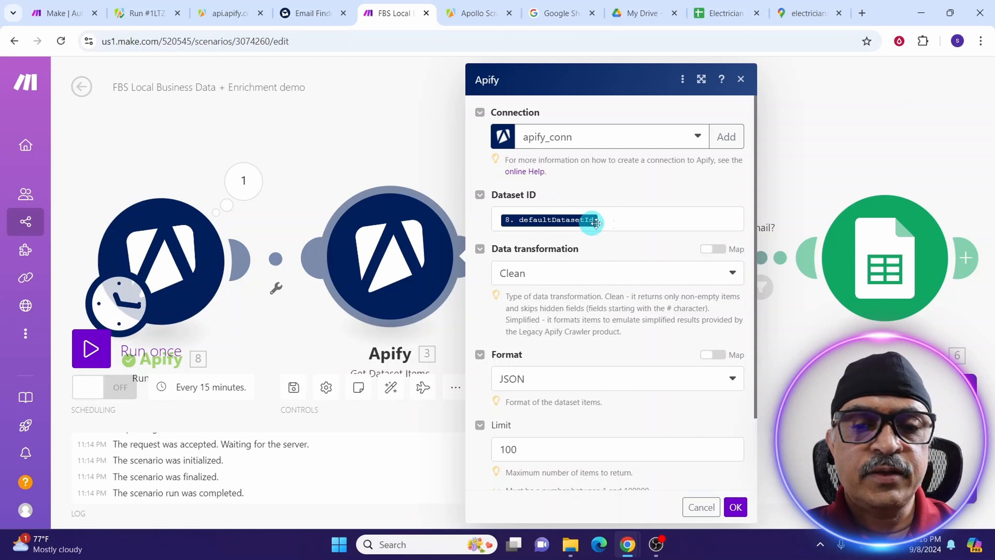
pyautogui.click(638, 218)
pyautogui.click(637, 218)
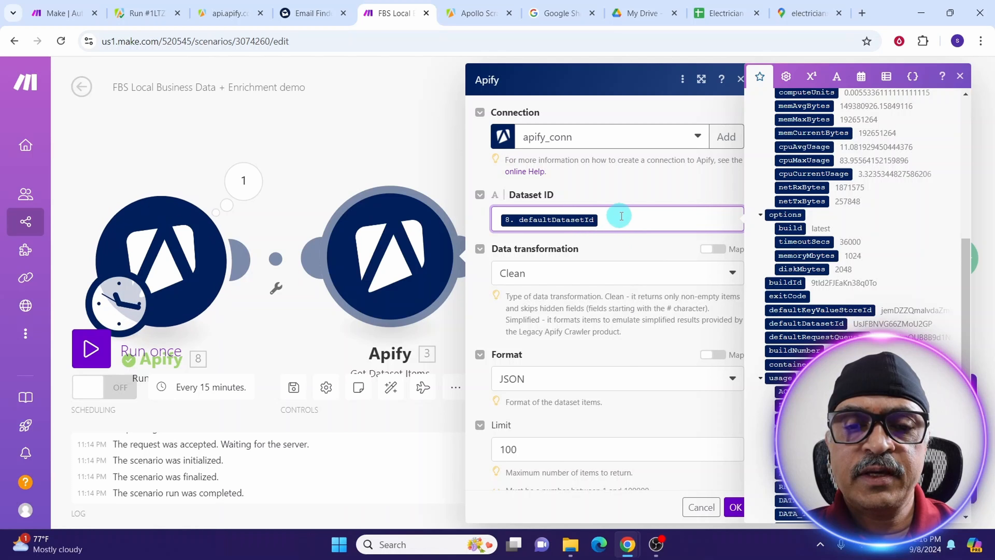
pyautogui.click(961, 78)
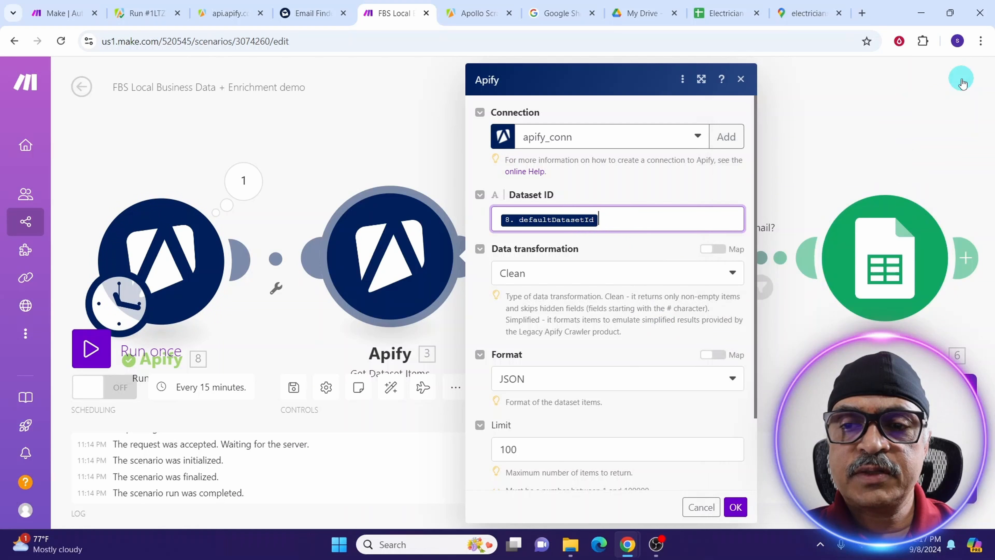
pyautogui.scroll(-2, 533, 159)
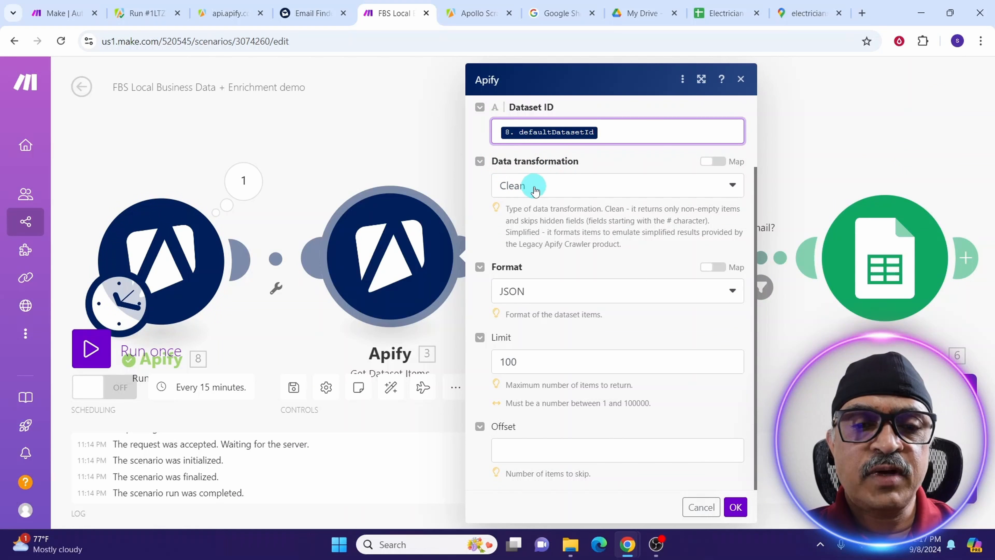
pyautogui.click(731, 187)
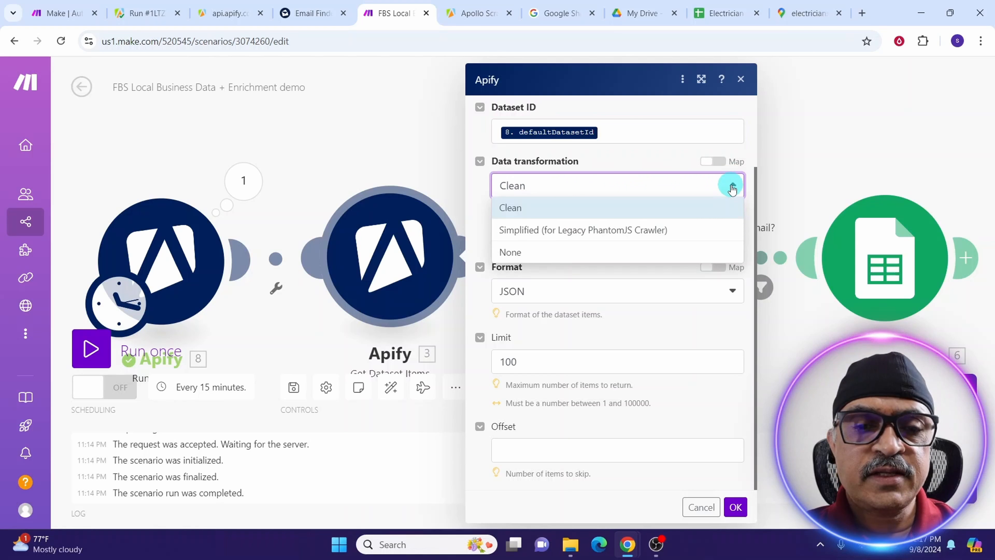
pyautogui.click(731, 188)
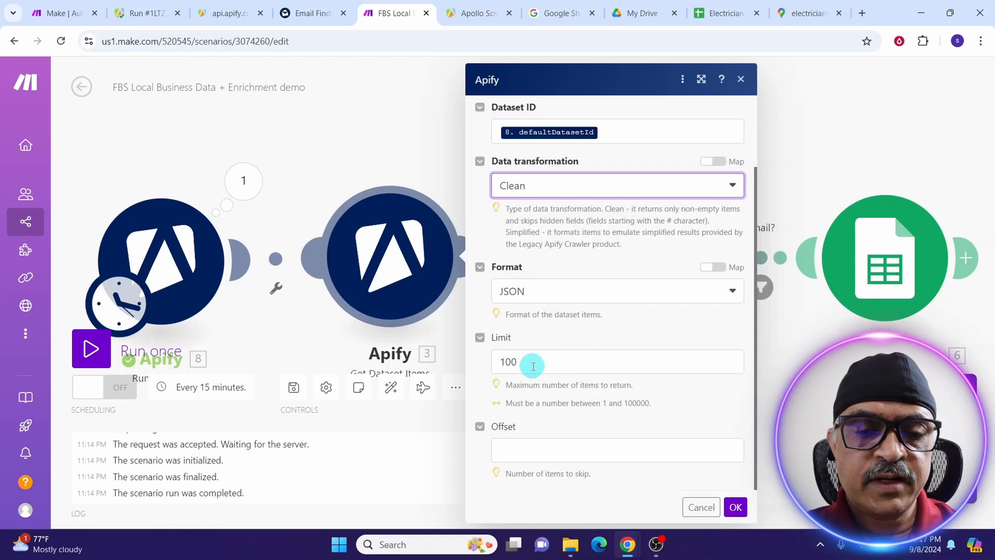
pyautogui.click(737, 510)
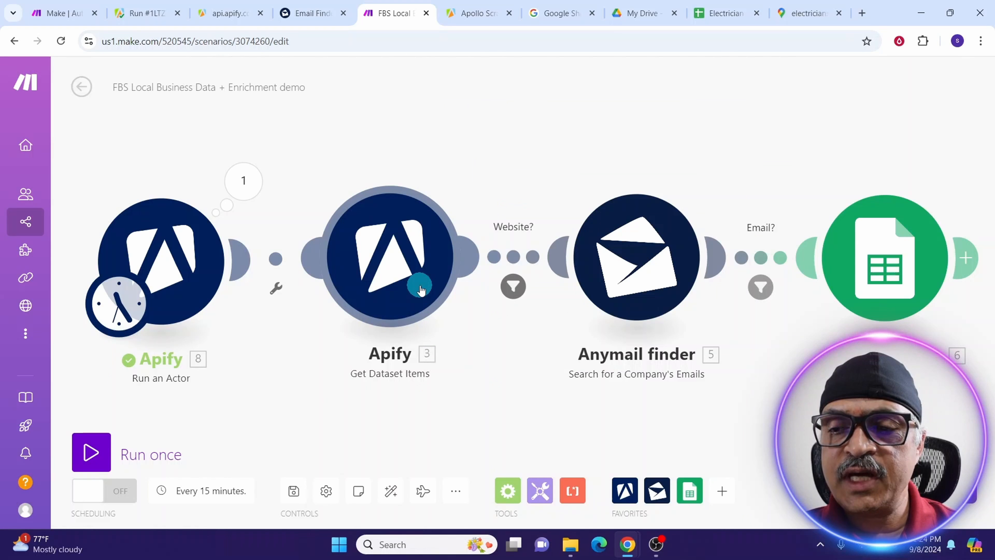
# Unlink the Website? route to Anymail finder, then view the actor run's output bundle.
pyautogui.rightClick(514, 259)
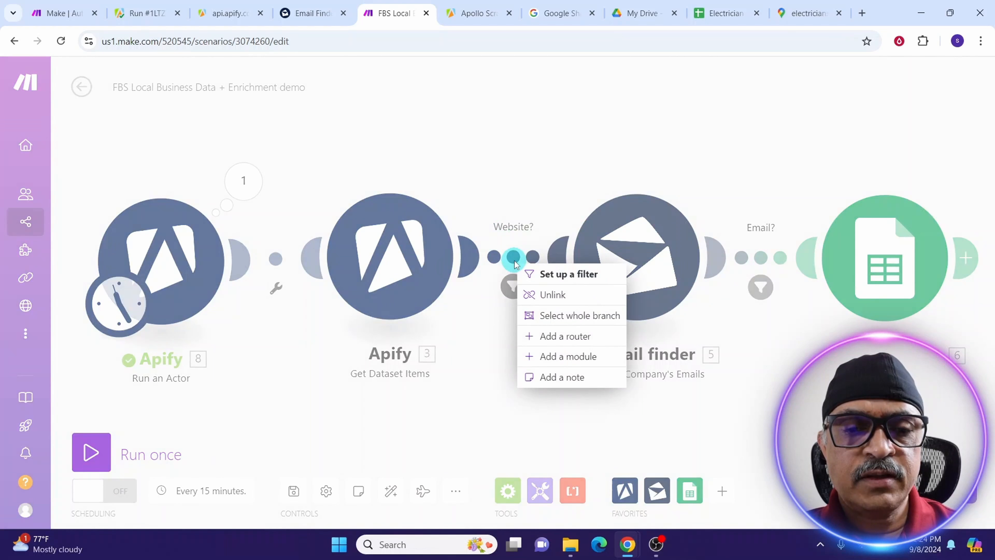
pyautogui.click(564, 301)
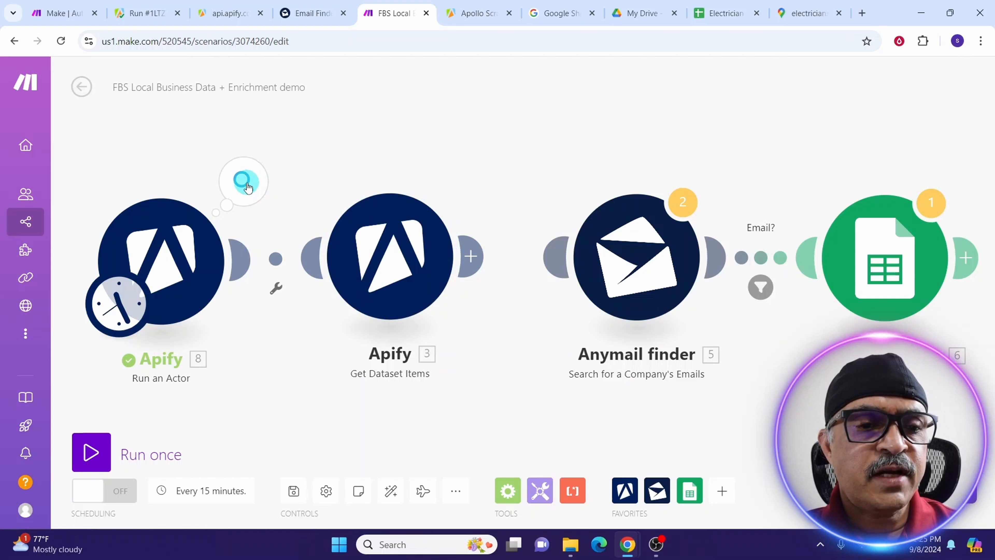
pyautogui.click(246, 185)
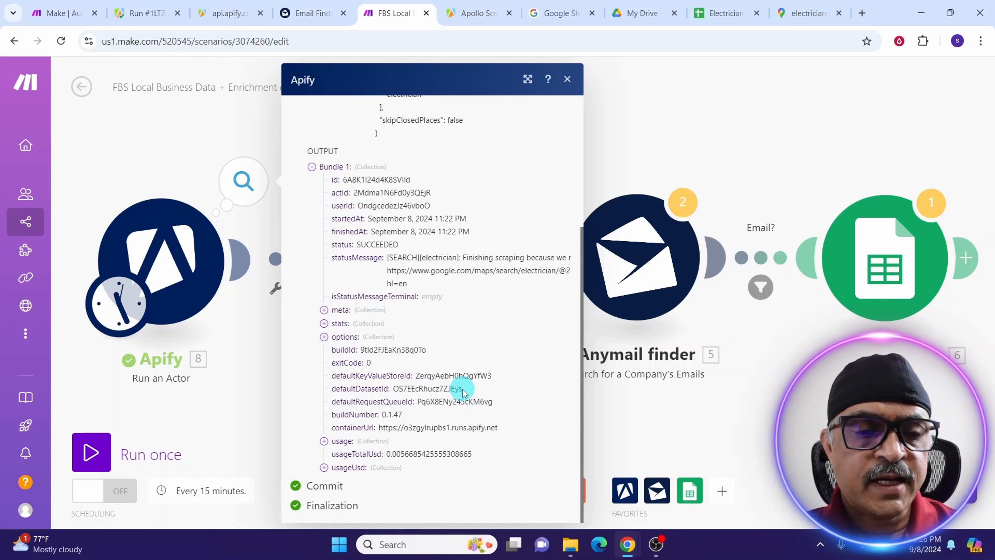
# Replace the mapped defaultDatasetId in Get Dataset Items with the pasted latest run's dataset ID.
pyautogui.press('Escape')
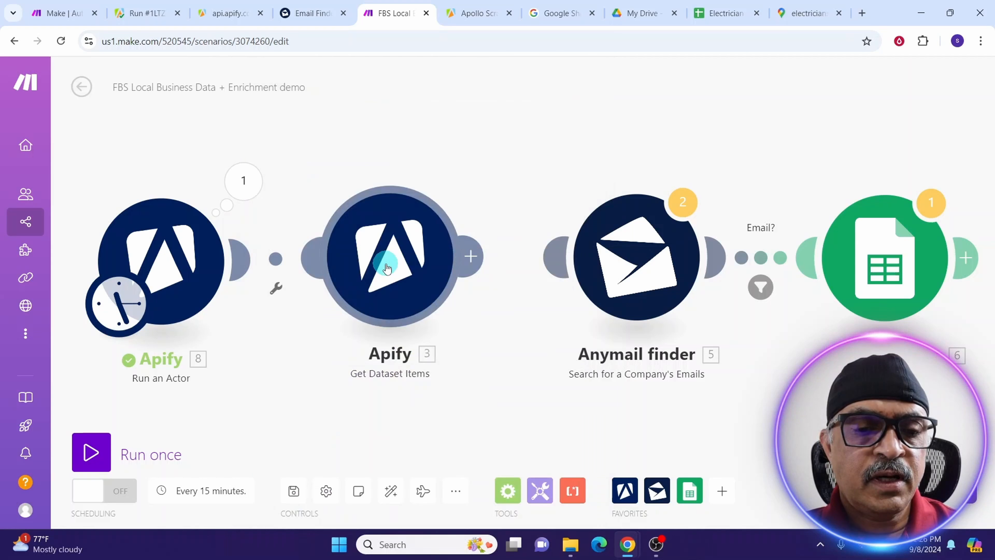
pyautogui.click(387, 269)
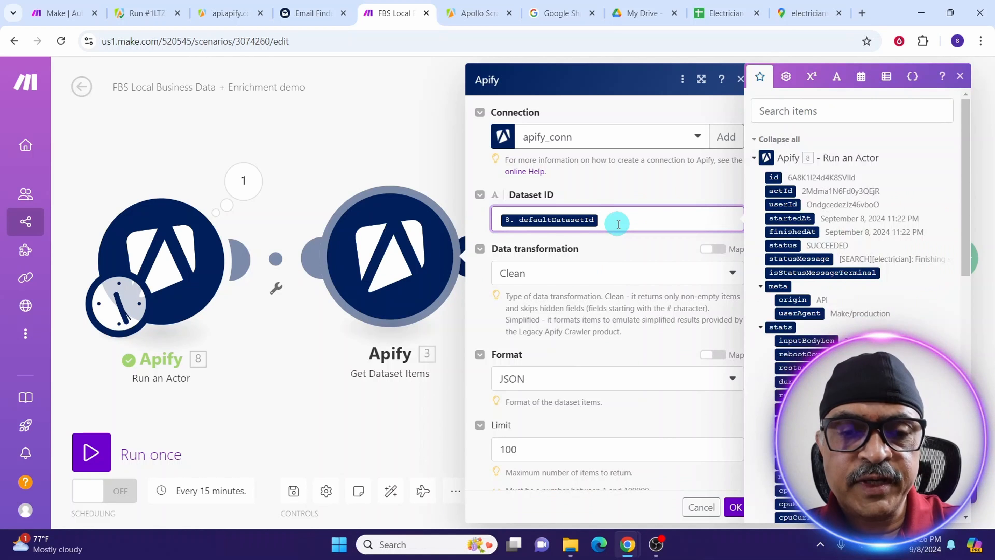
pyautogui.press('BackSpace')
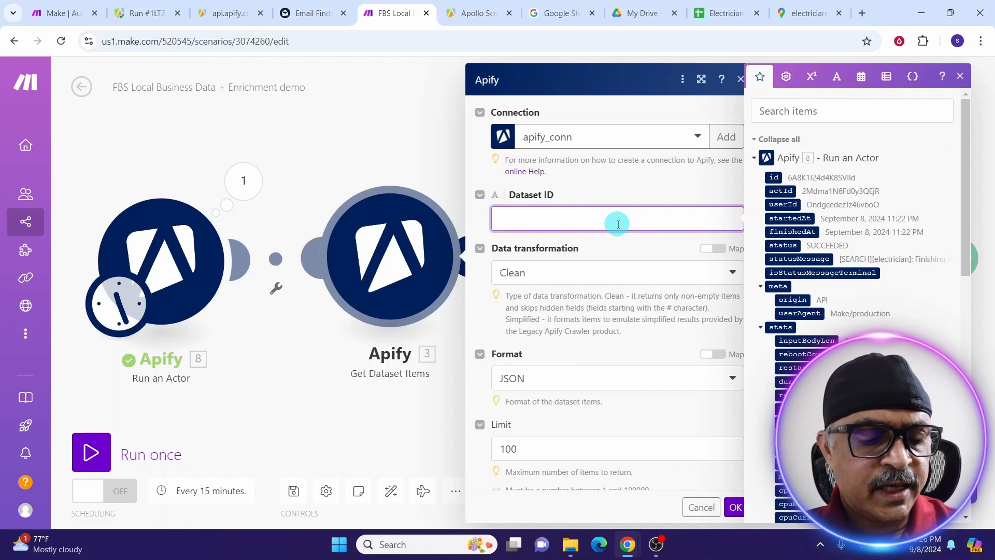
pyautogui.write('OS7EEcRhucz7ZJEys')
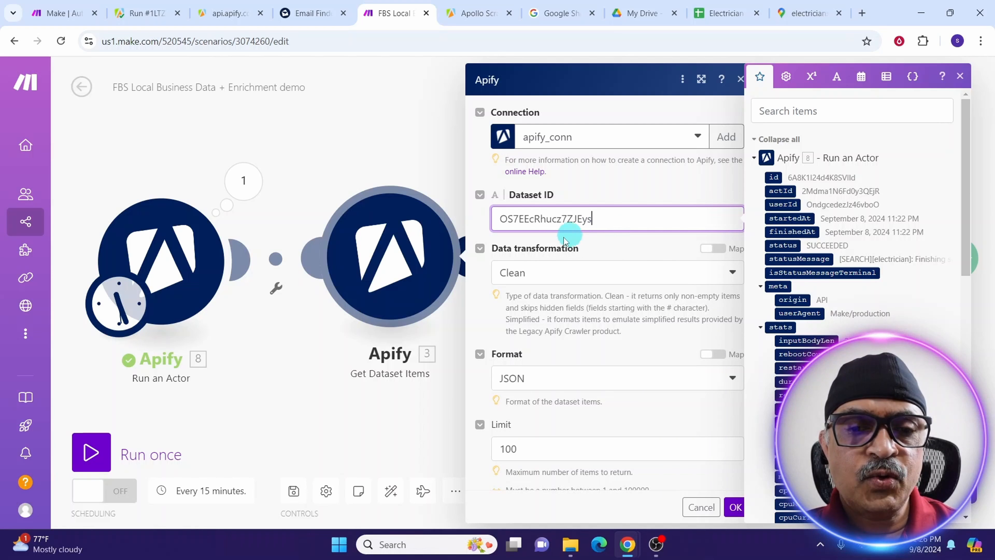
pyautogui.click(735, 508)
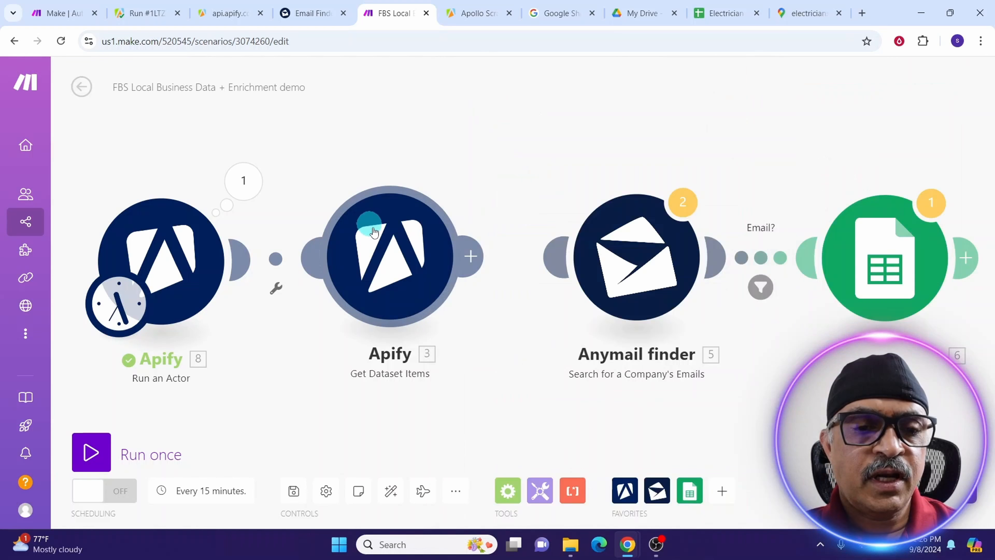
# Run Get Dataset Items alone, reconnect it to Anymail finder, and open Anymail finder's settings.
pyautogui.rightClick(392, 247)
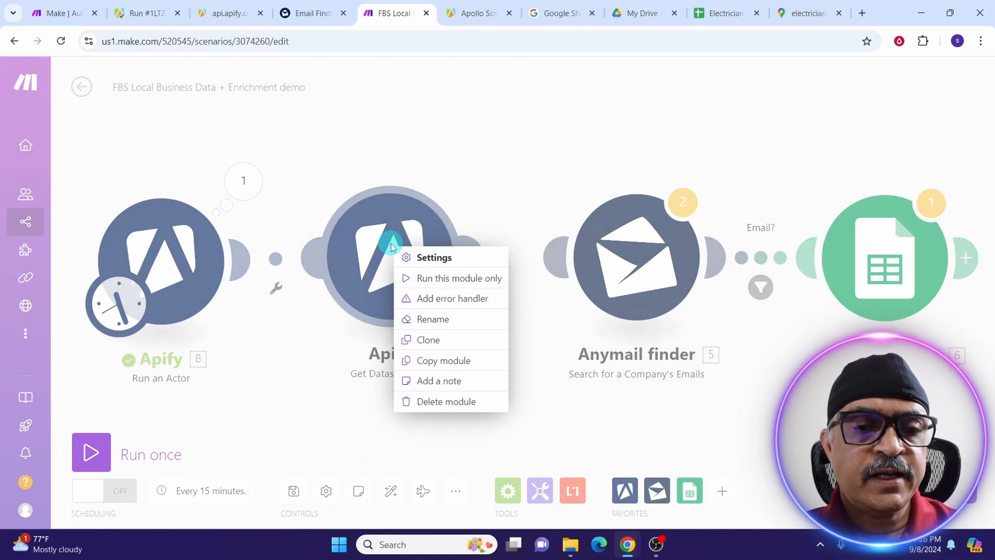
pyautogui.click(433, 279)
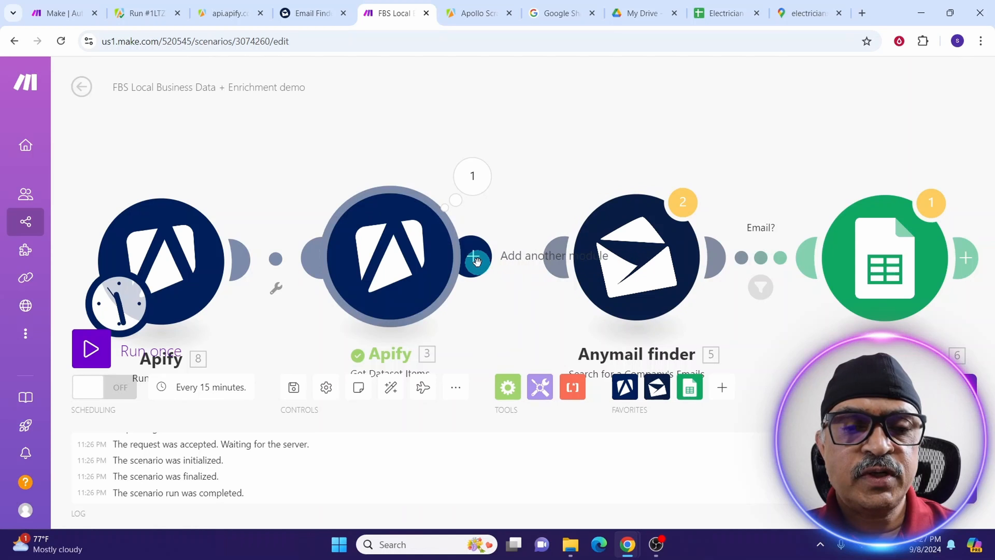
pyautogui.moveTo(475, 259); pyautogui.dragTo(626, 232)
pyautogui.click(626, 233)
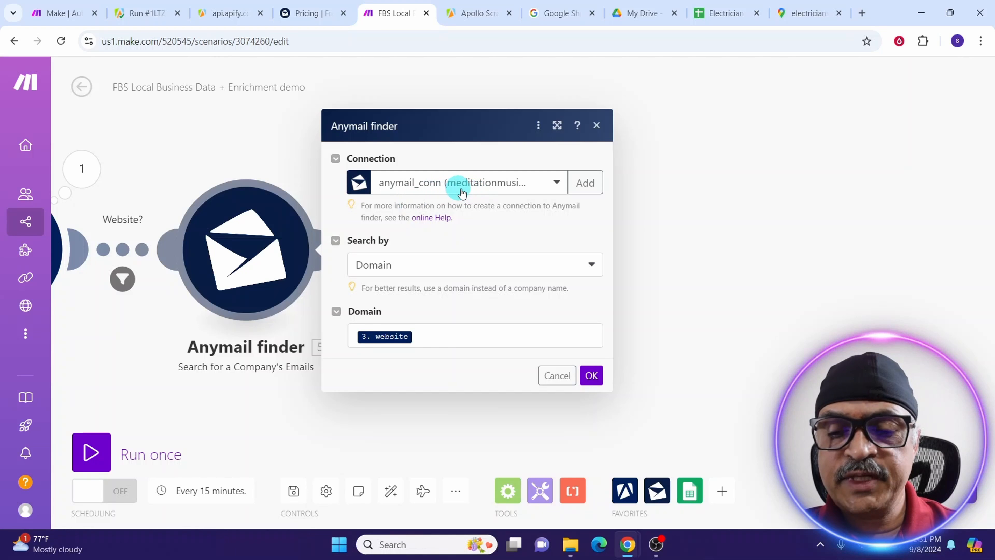
# Add a new Anymail finder connection named 'My Anymail finder connection', leaving the API key empty.
pyautogui.click(585, 183)
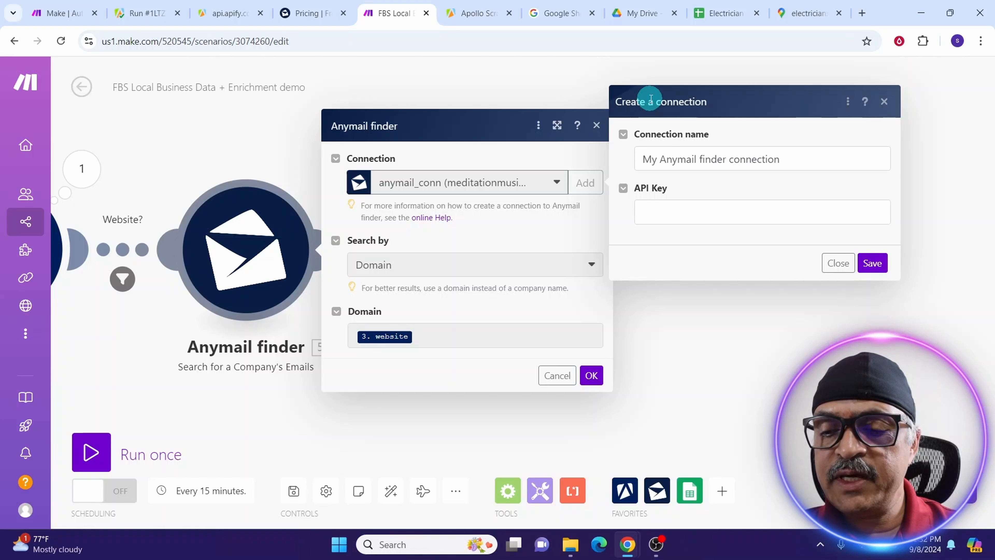
pyautogui.click(722, 159)
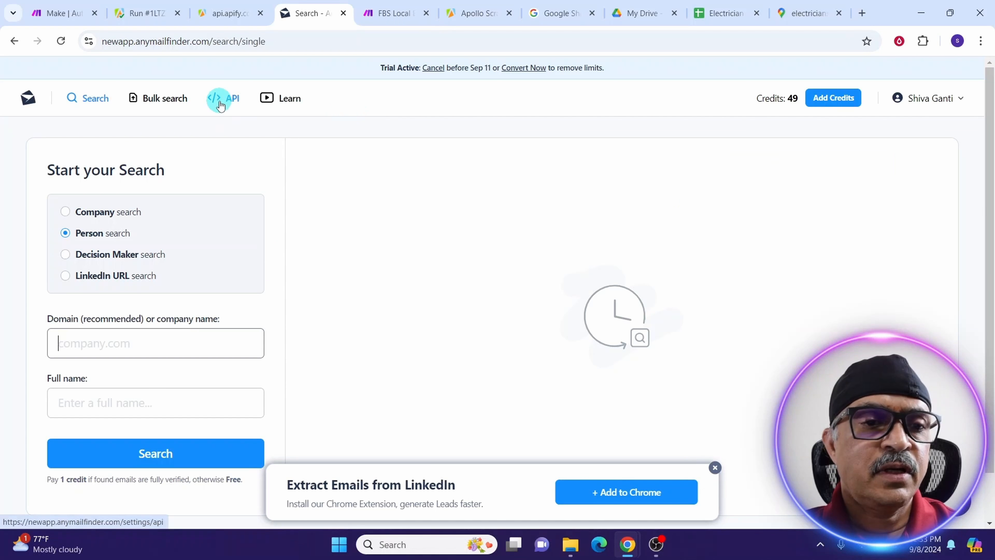
# View the account's API key on Anymail Finder's API page, then return to the Make scenario.
pyautogui.click(220, 106)
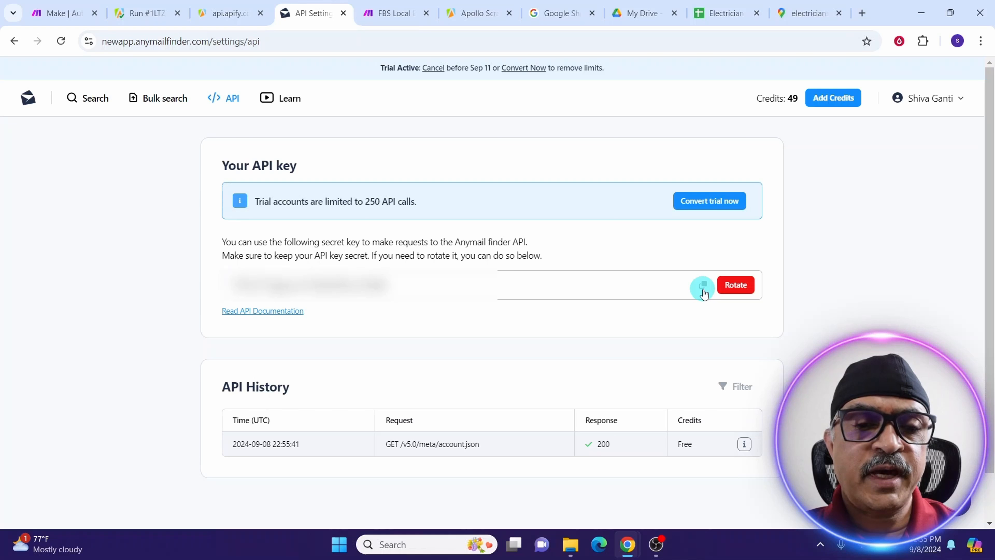
pyautogui.click(378, 15)
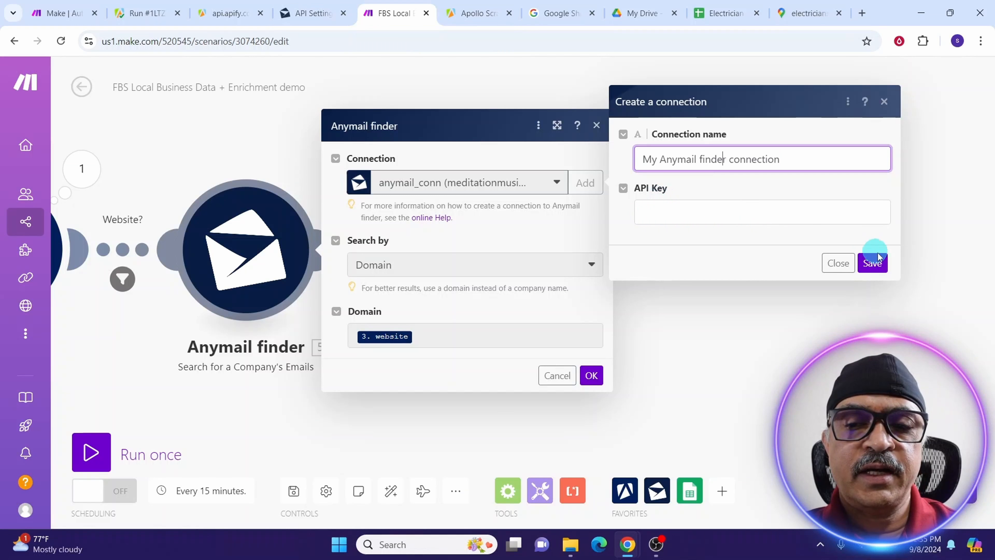
# Save the Anymail finder connection and set the module to search by Domain from 3. website.
pyautogui.click(418, 199)
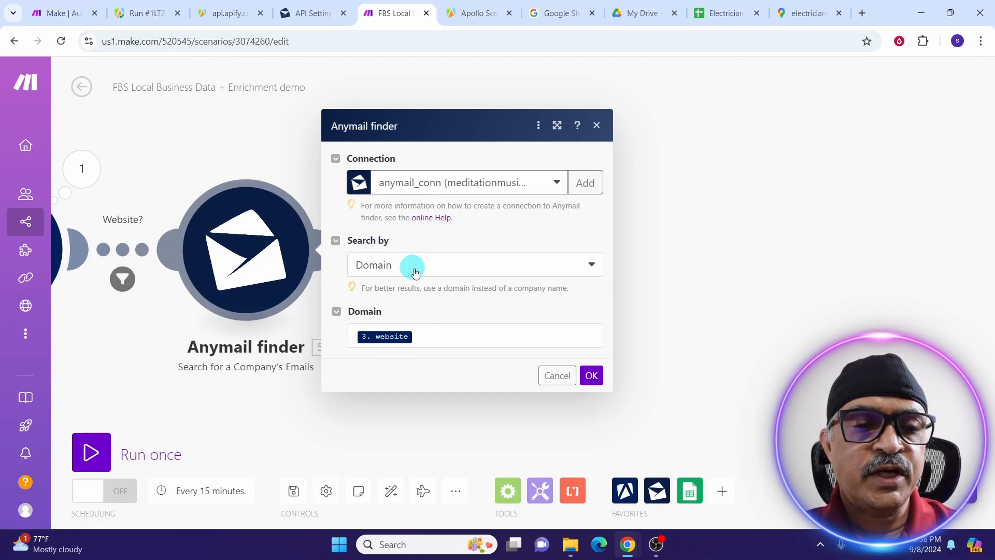
pyautogui.click(591, 267)
pyautogui.click(361, 320)
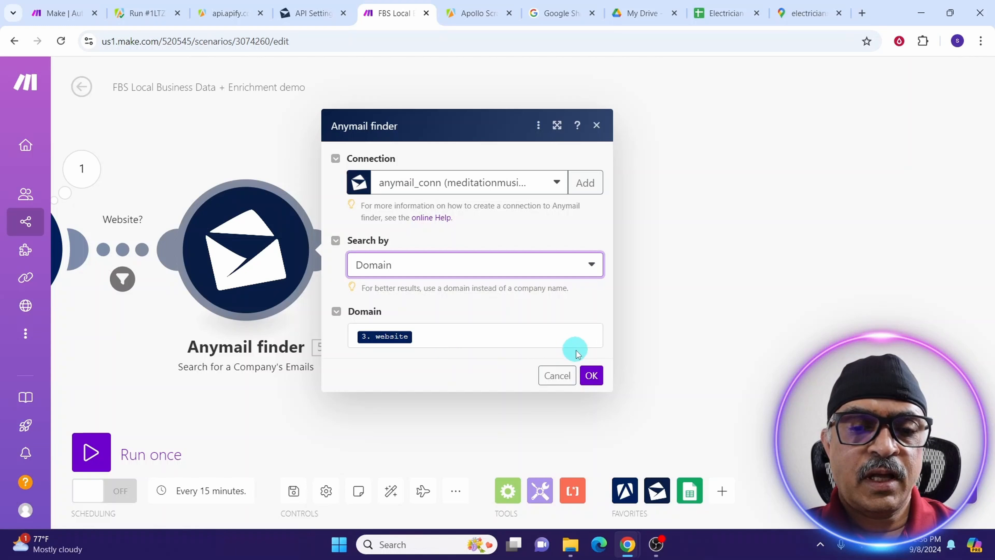
pyautogui.click(591, 380)
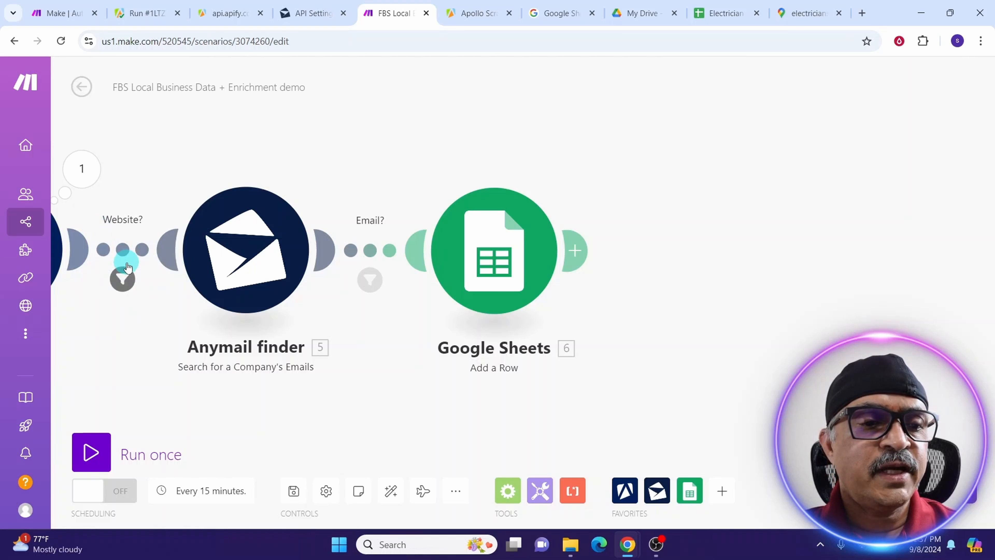
pyautogui.click(118, 255)
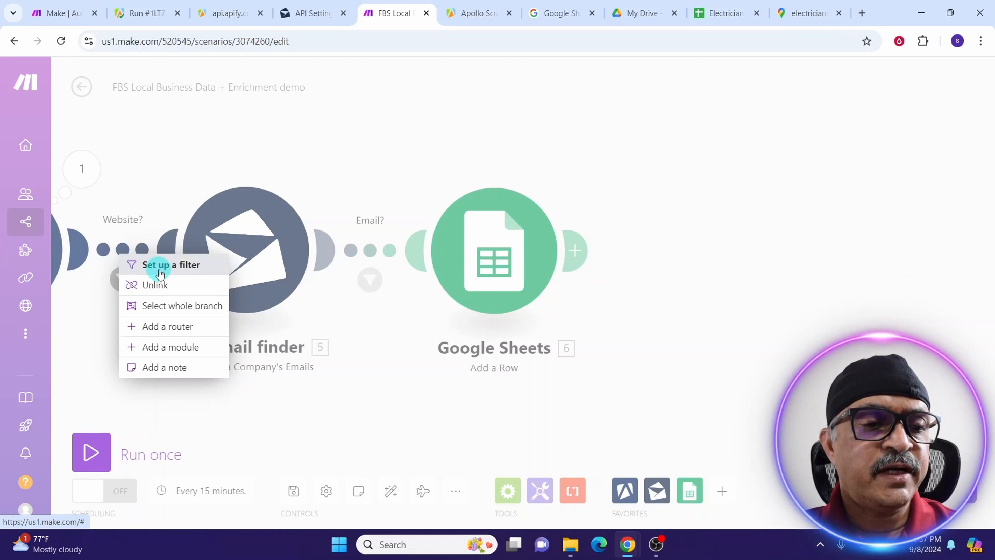
pyautogui.click(103, 301)
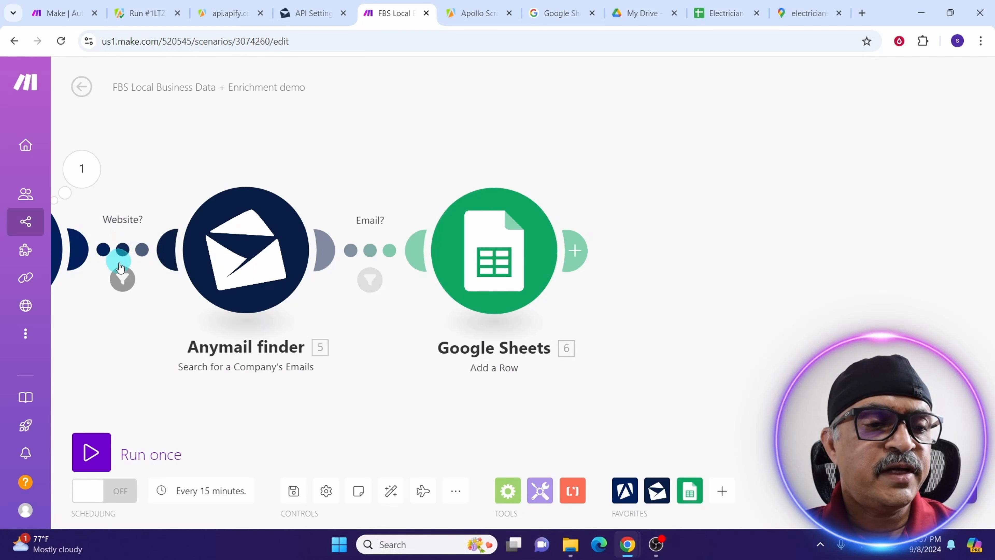
pyautogui.click(122, 279)
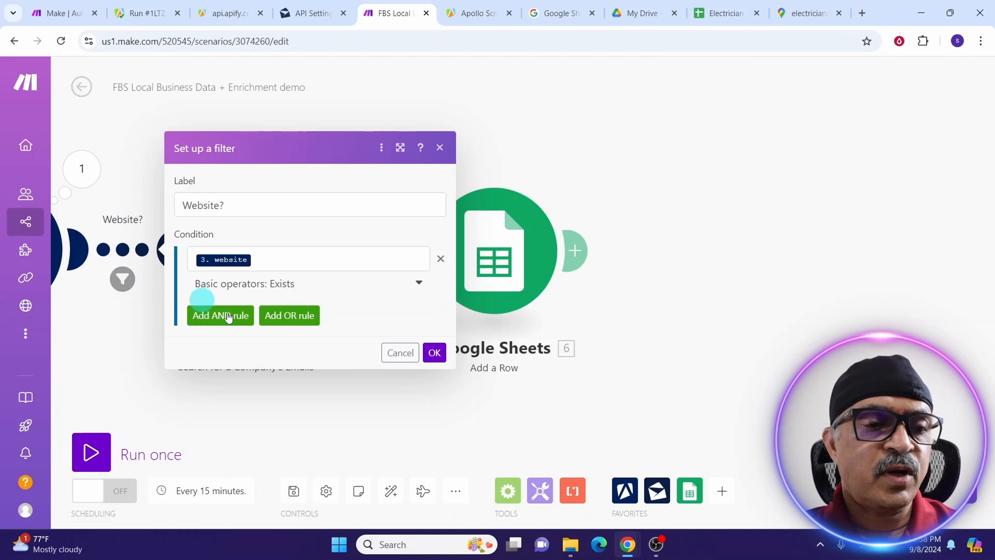
pyautogui.click(435, 352)
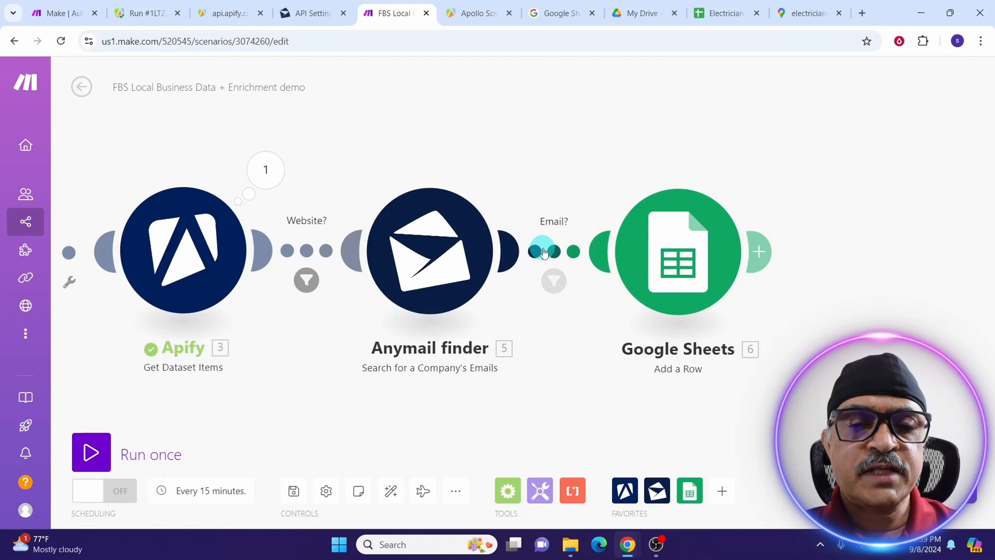
# Unlink Google Sheets and Run an Actor, and move the schedule trigger onto Get Dataset Items.
pyautogui.click(543, 251)
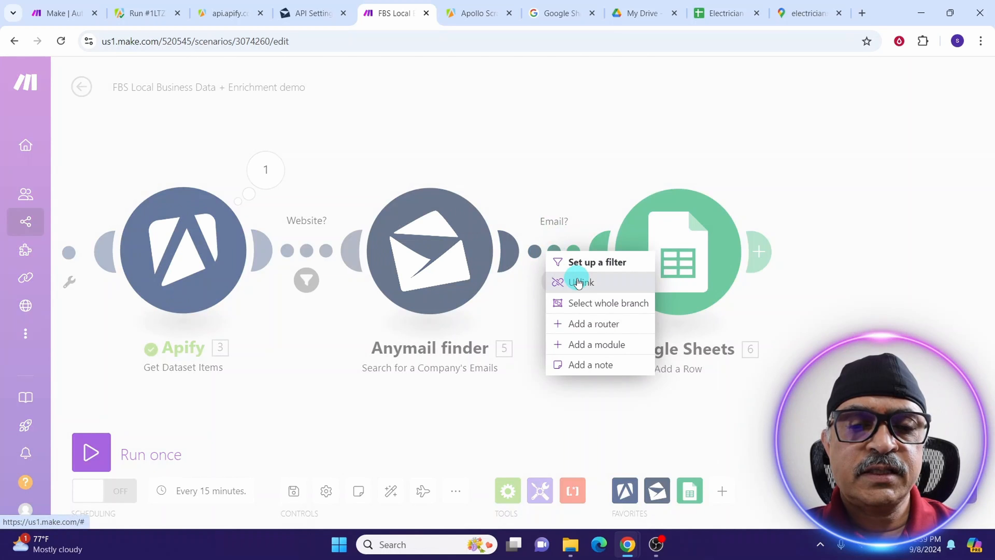
pyautogui.click(579, 282)
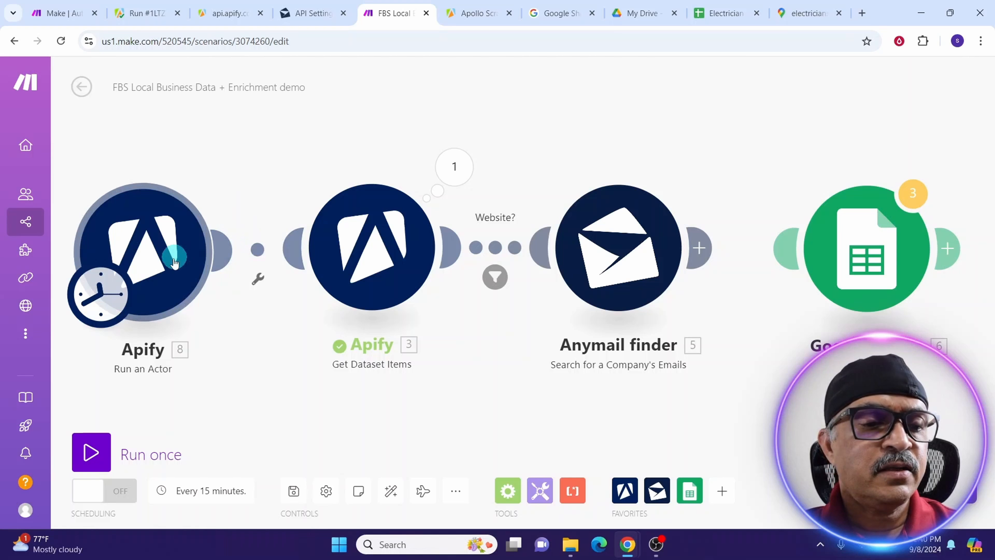
pyautogui.click(254, 250)
pyautogui.click(254, 250)
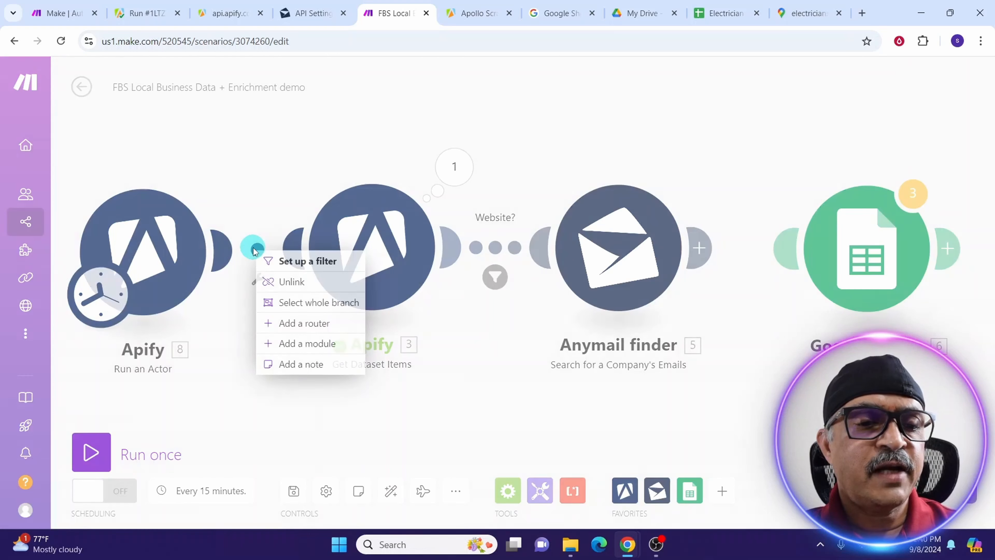
pyautogui.click(290, 282)
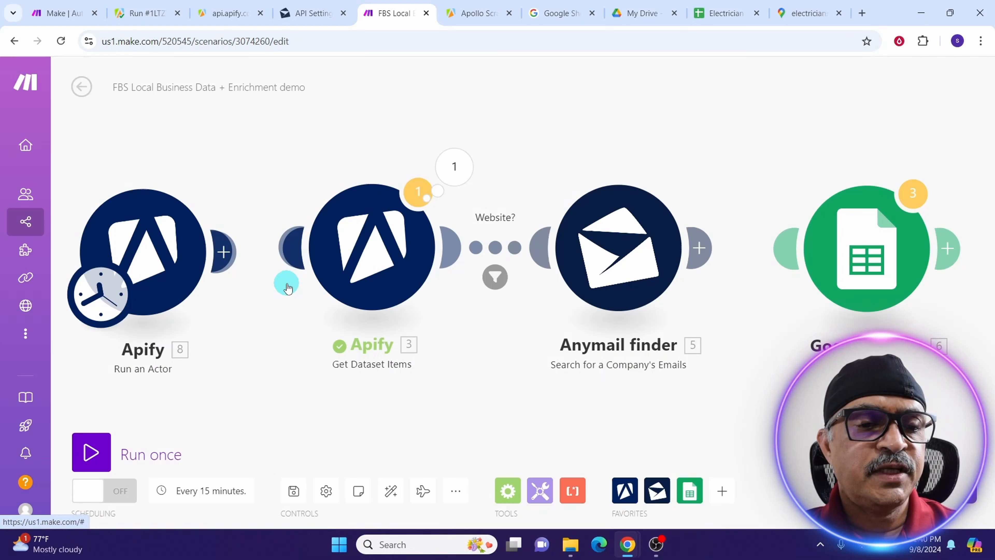
pyautogui.click(101, 303)
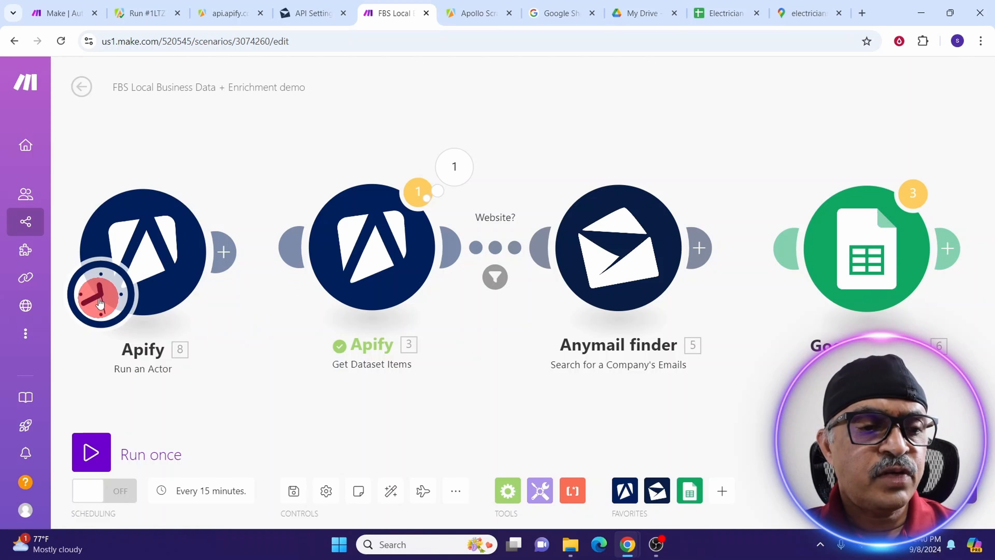
pyautogui.moveTo(100, 302); pyautogui.dragTo(358, 297)
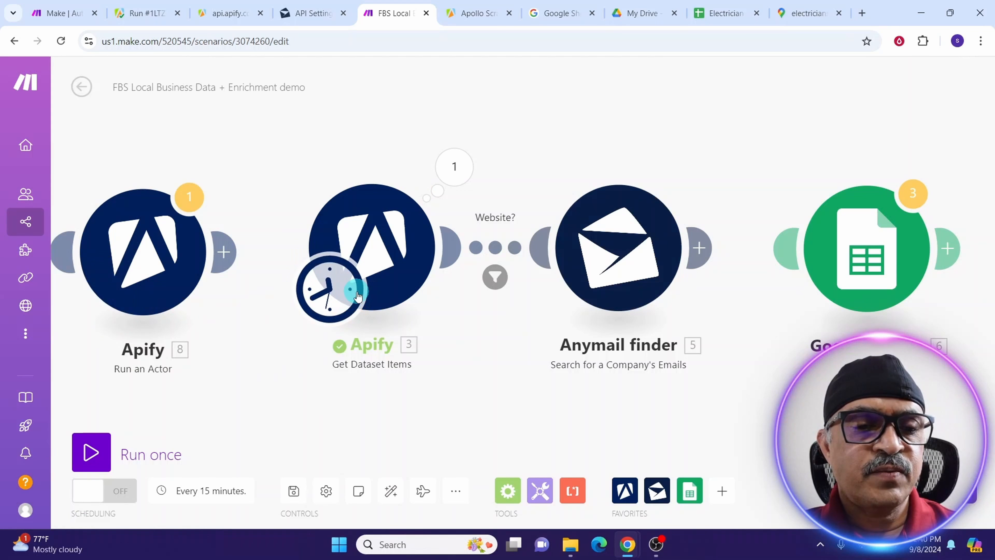
# Run the scenario once and view the emails found in Anymail finder's third operation.
pyautogui.click(89, 453)
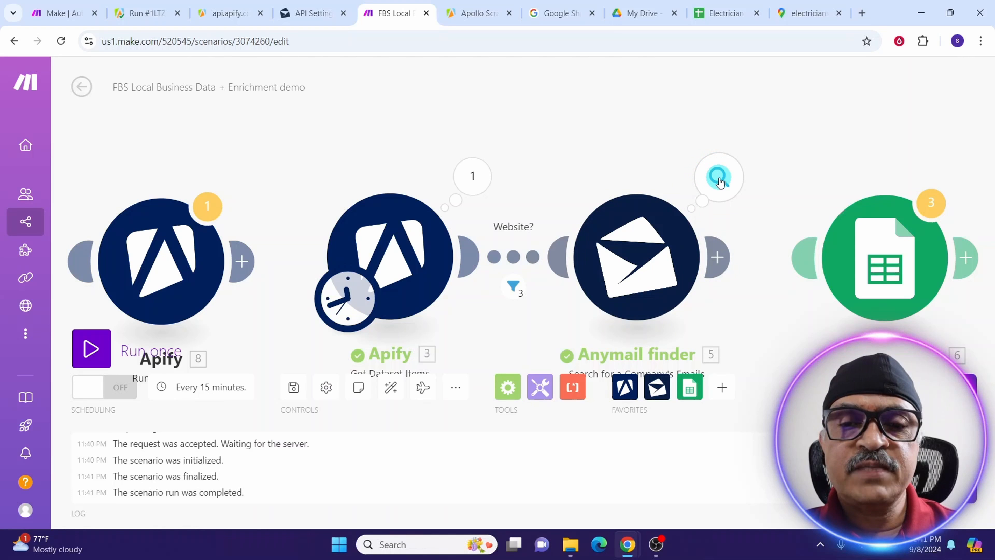
pyautogui.click(719, 181)
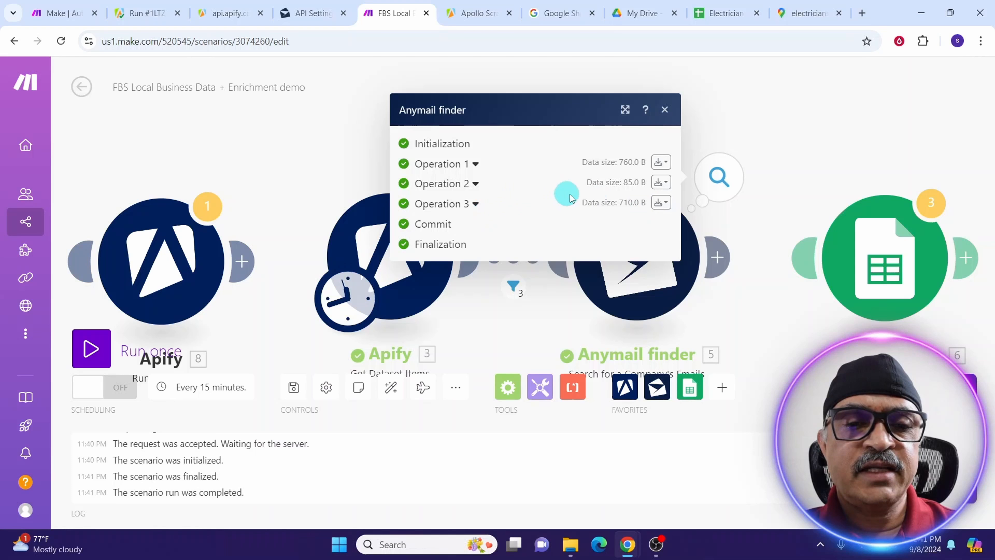
pyautogui.click(661, 202)
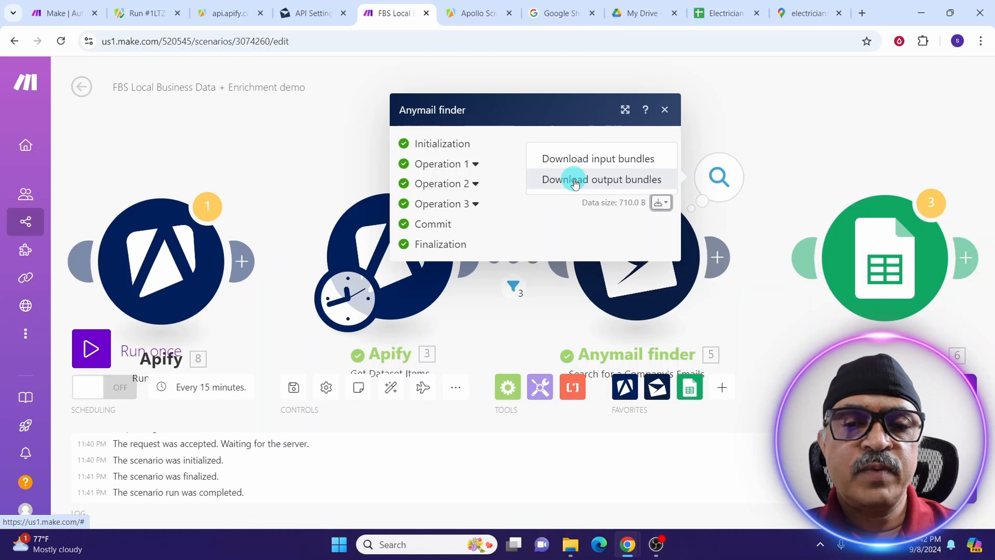
pyautogui.click(575, 181)
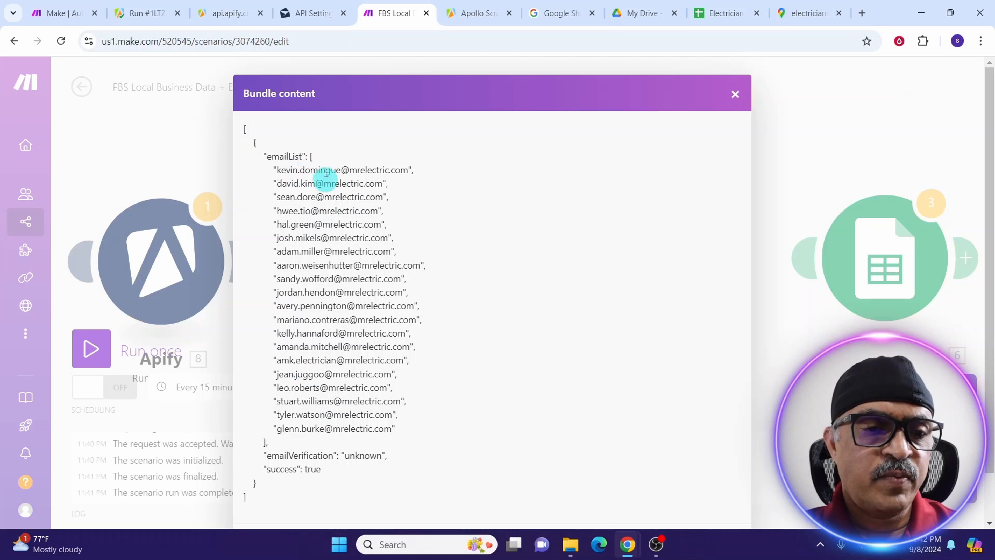
pyautogui.press('Escape')
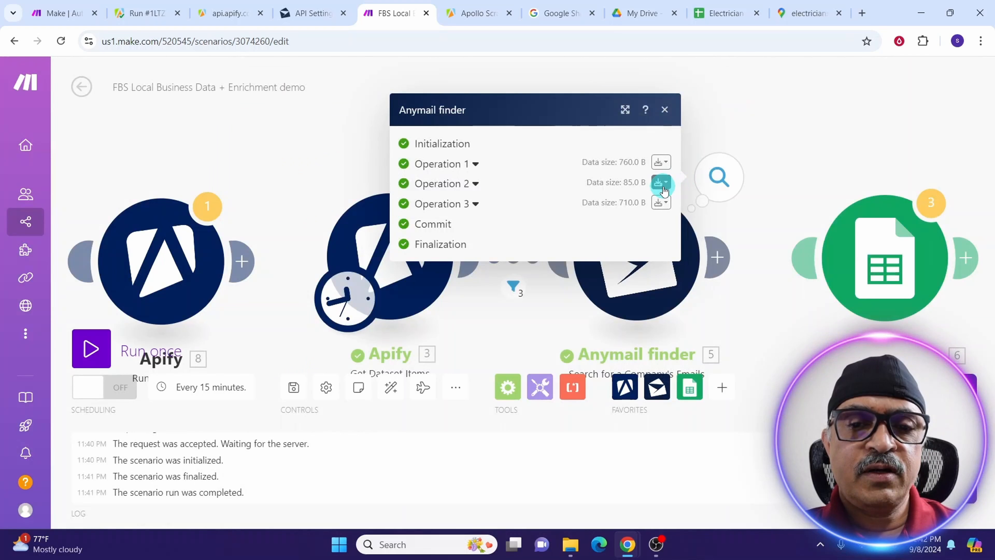
# View the emails found in Anymail finder's second operation and close the results.
pyautogui.click(659, 184)
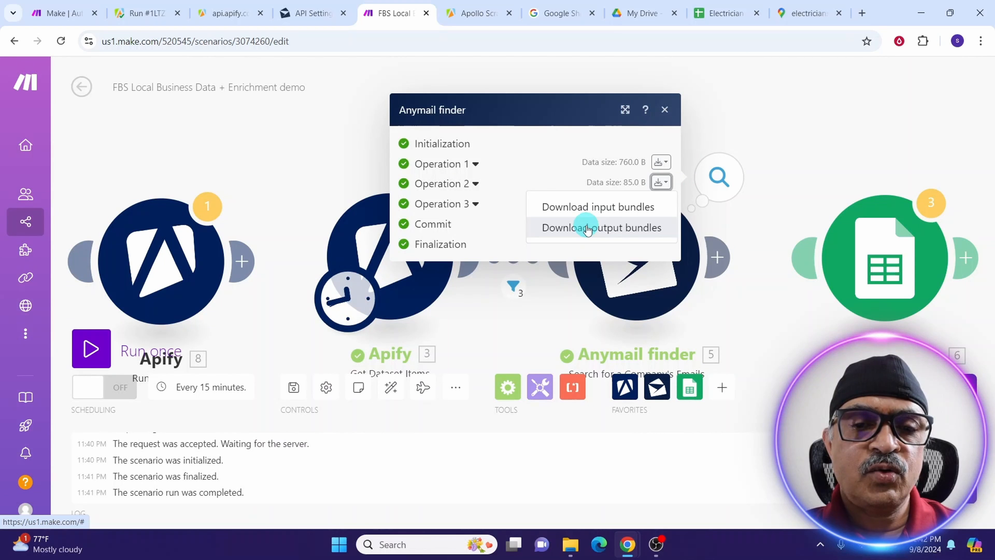
pyautogui.click(587, 228)
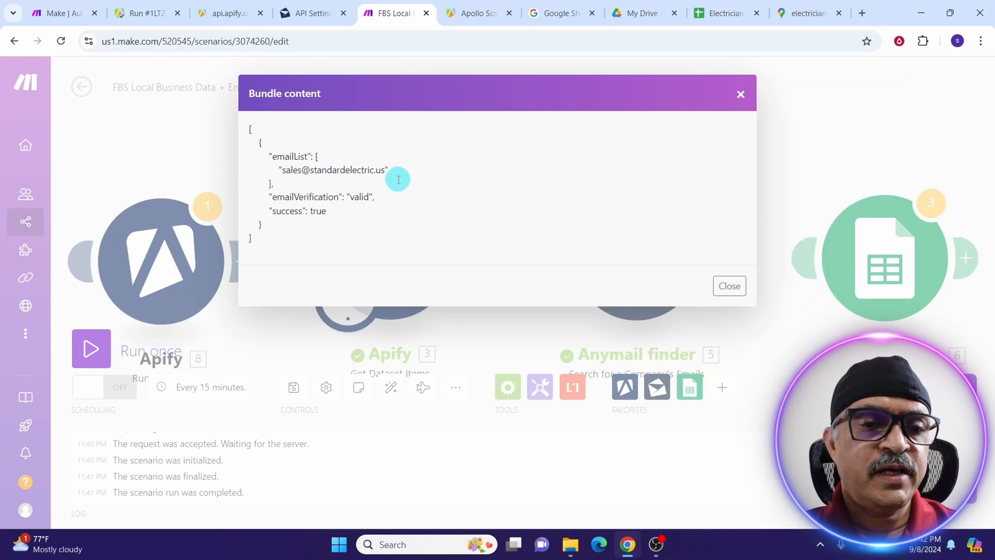
pyautogui.press('Escape')
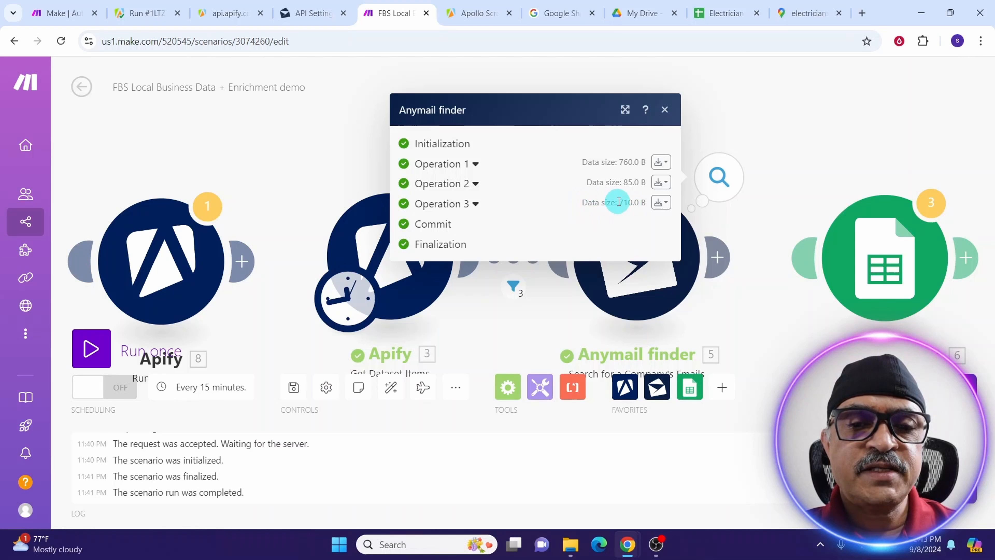
pyautogui.press('Escape')
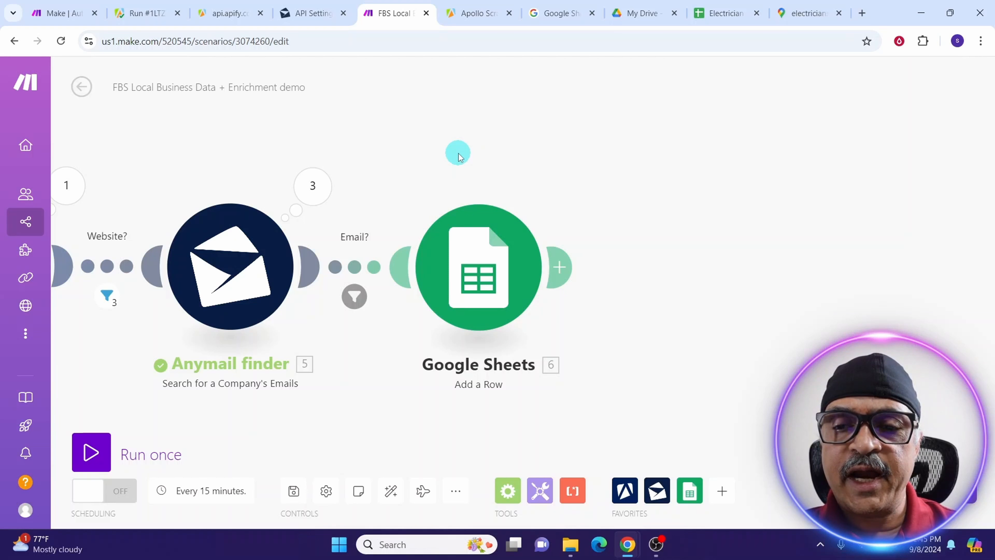
# Give Google Sheets Add a Row a connection and the Electrician Email Scraping spreadsheet as destination.
pyautogui.click(449, 243)
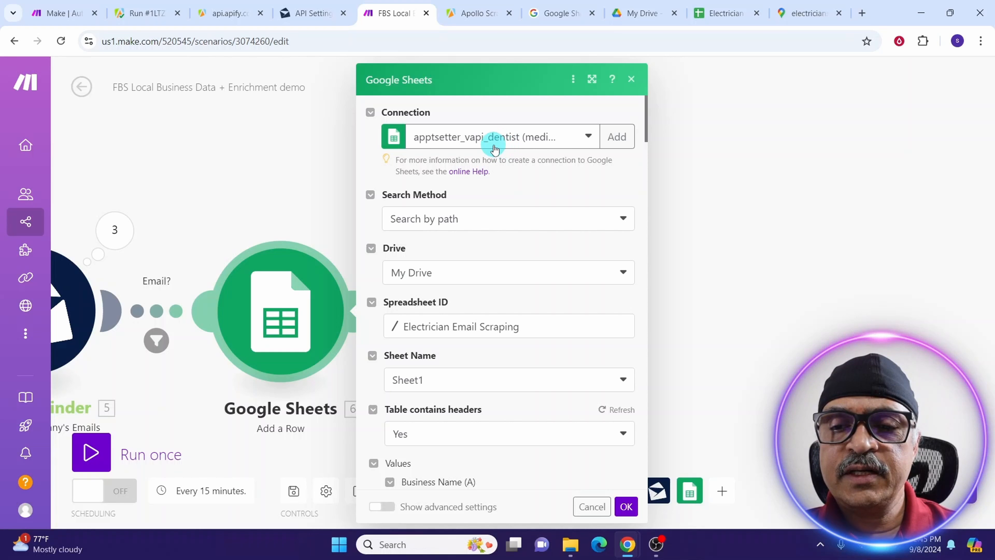
pyautogui.click(617, 136)
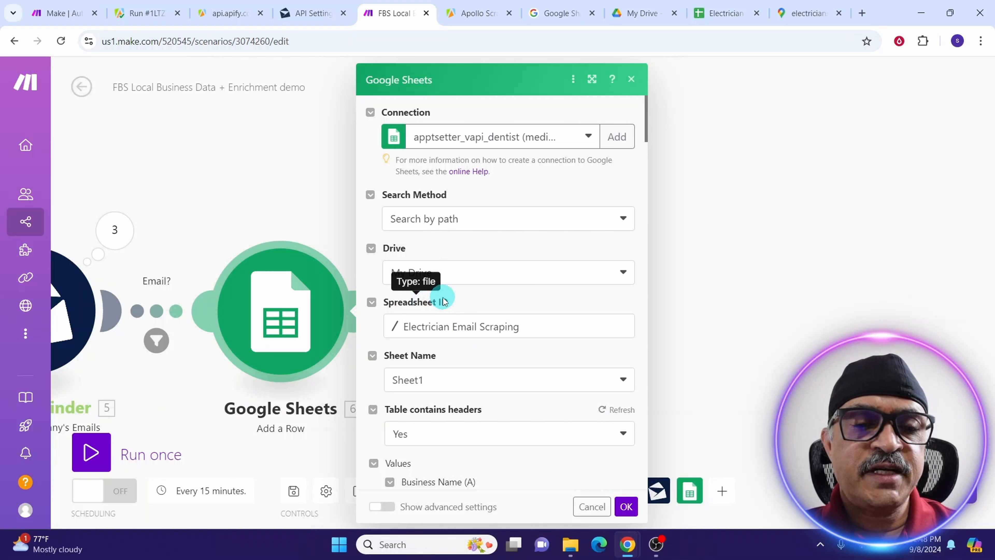
pyautogui.click(456, 329)
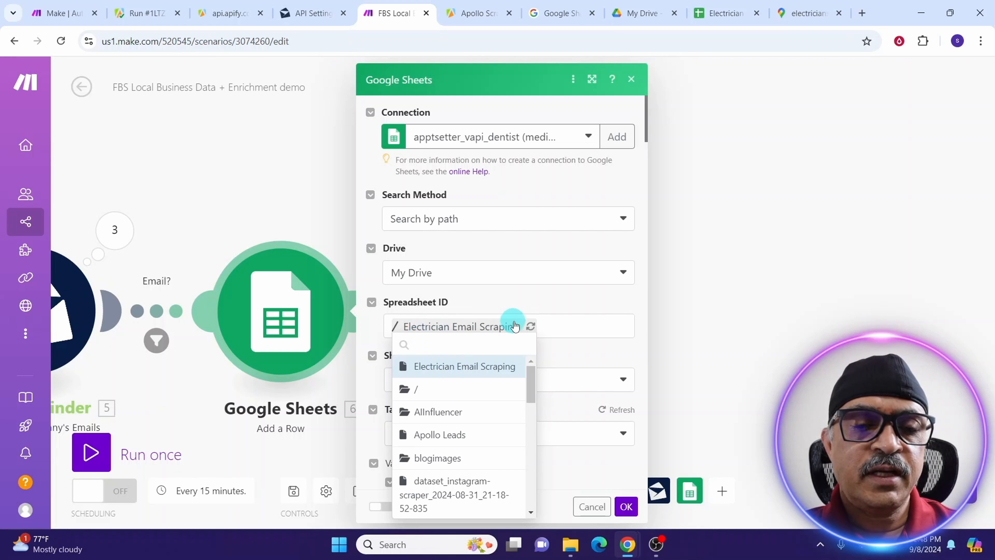
pyautogui.click(466, 367)
pyautogui.scroll(-5, 399, 148)
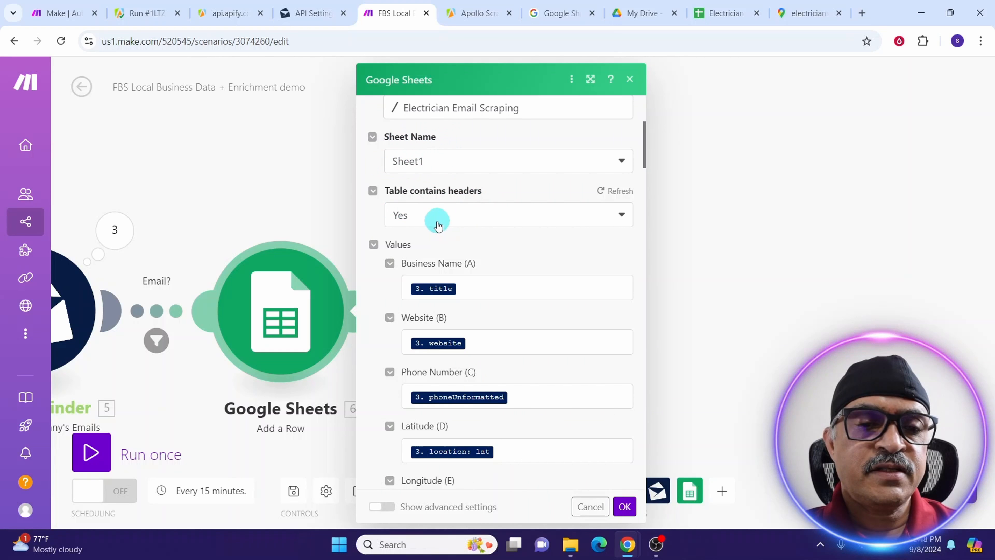
# Verify Email1–Email5 map to get(Email List; 1–5) and confirm the Google Sheets module.
pyautogui.scroll(-3, 477, 192)
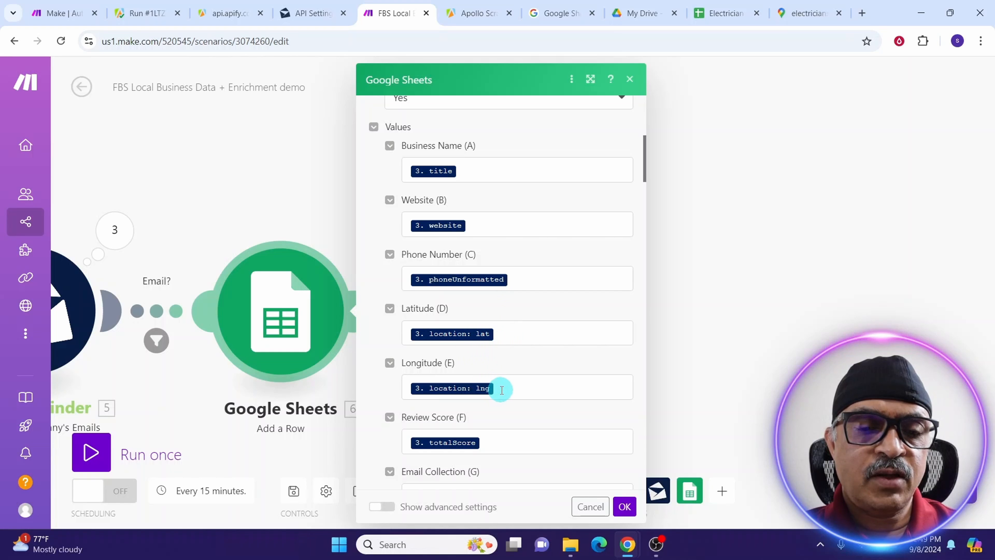
pyautogui.scroll(-6, 501, 390)
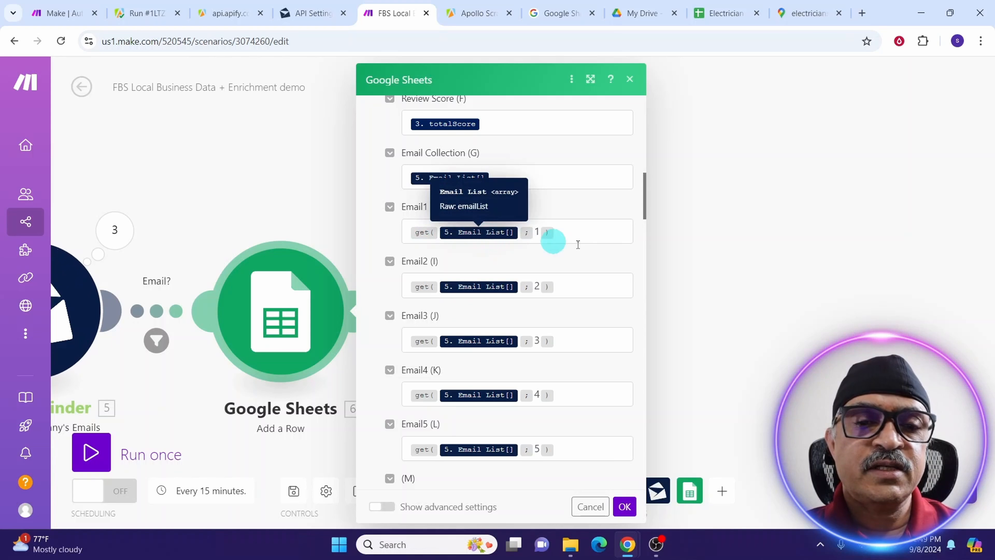
pyautogui.scroll(-3, 576, 174)
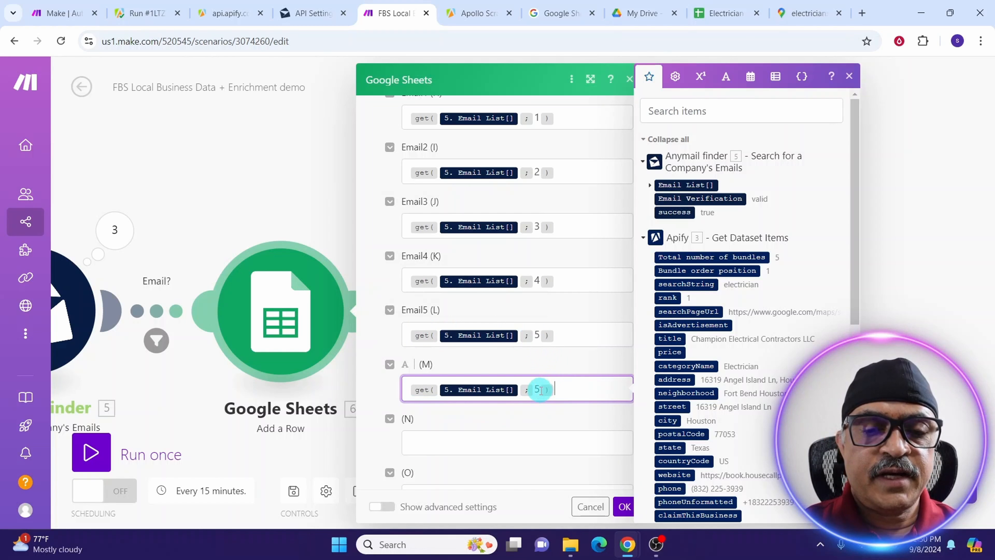
pyautogui.click(541, 391)
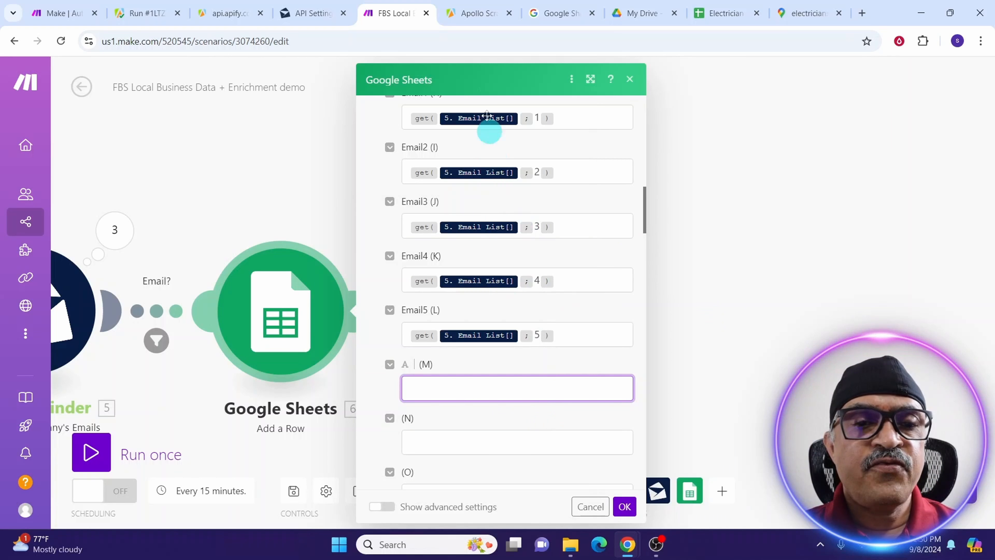
pyautogui.click(624, 507)
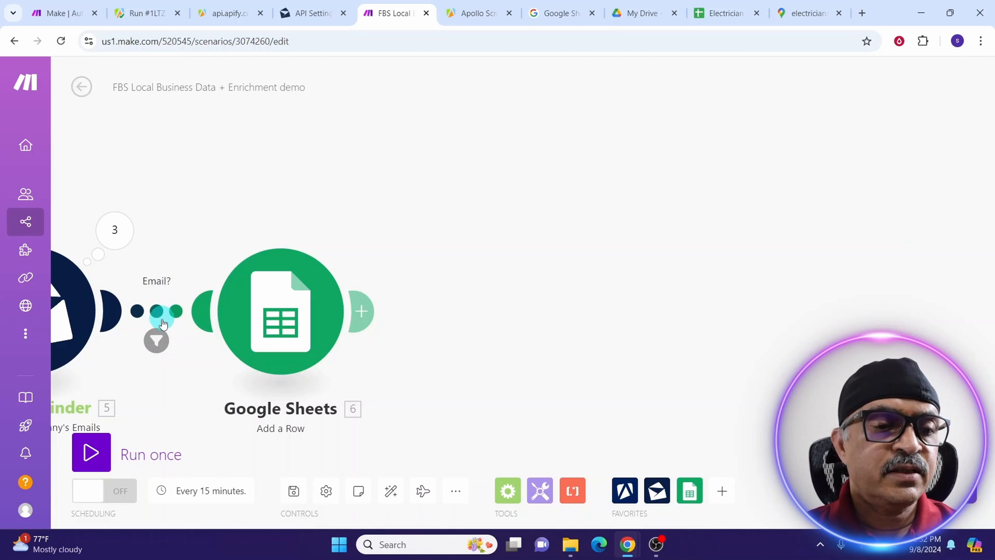
# Inspect the Email? filter condition and close it unchanged.
pyautogui.click(156, 343)
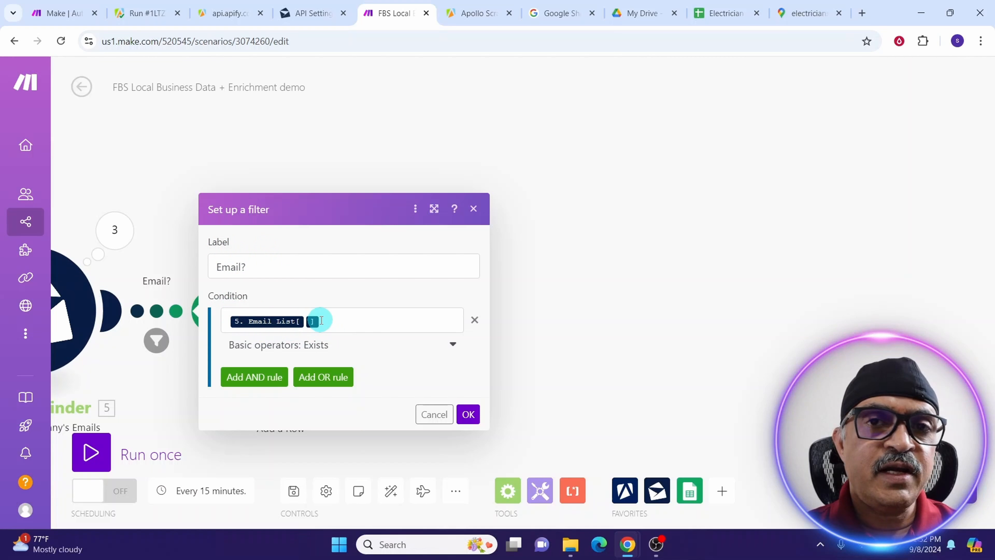
pyautogui.click(151, 313)
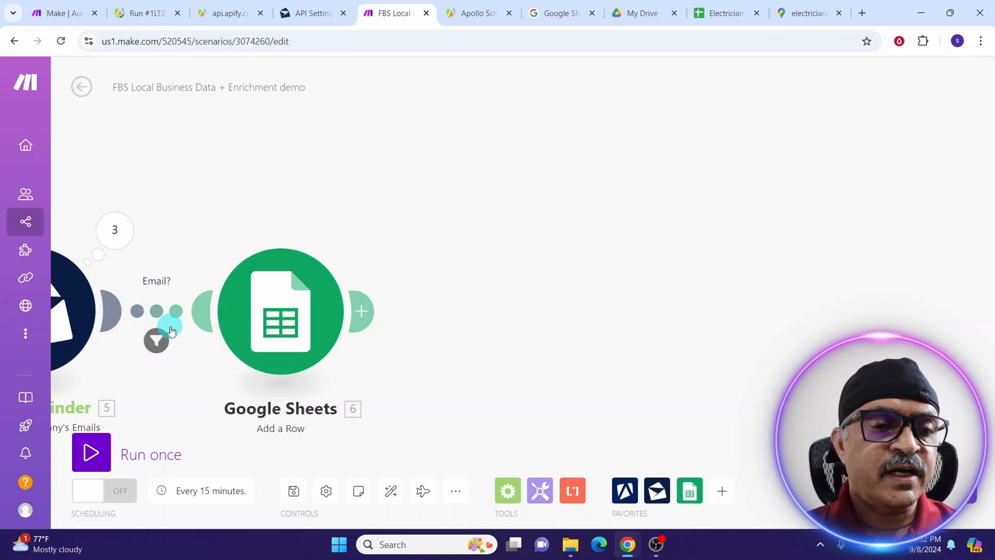
pyautogui.moveTo(171, 331); pyautogui.dragTo(658, 144)
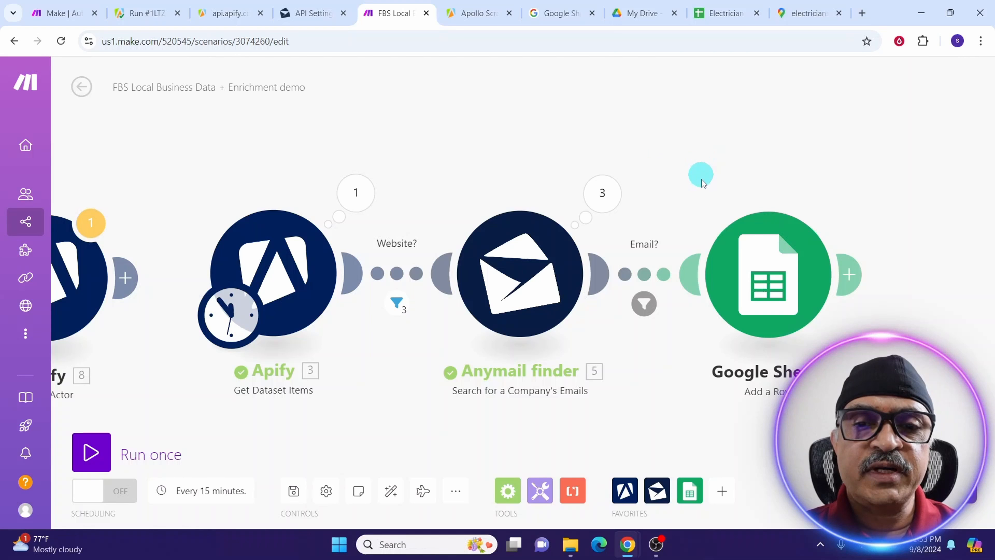
# Check the empty Electrician Email Scraping sheet's Email1–Email5 headers, then run the scenario once.
pyautogui.click(723, 13)
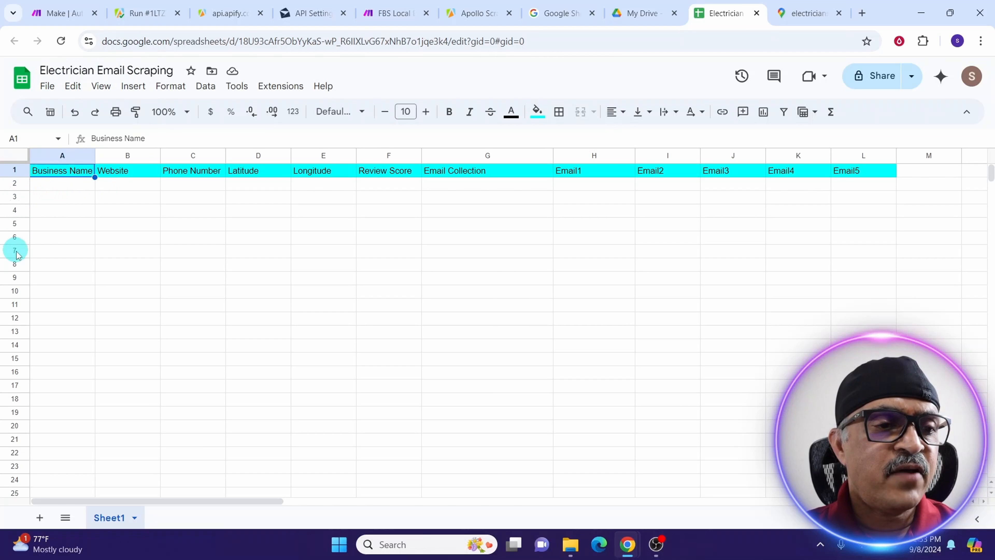
pyautogui.click(380, 16)
pyautogui.click(91, 450)
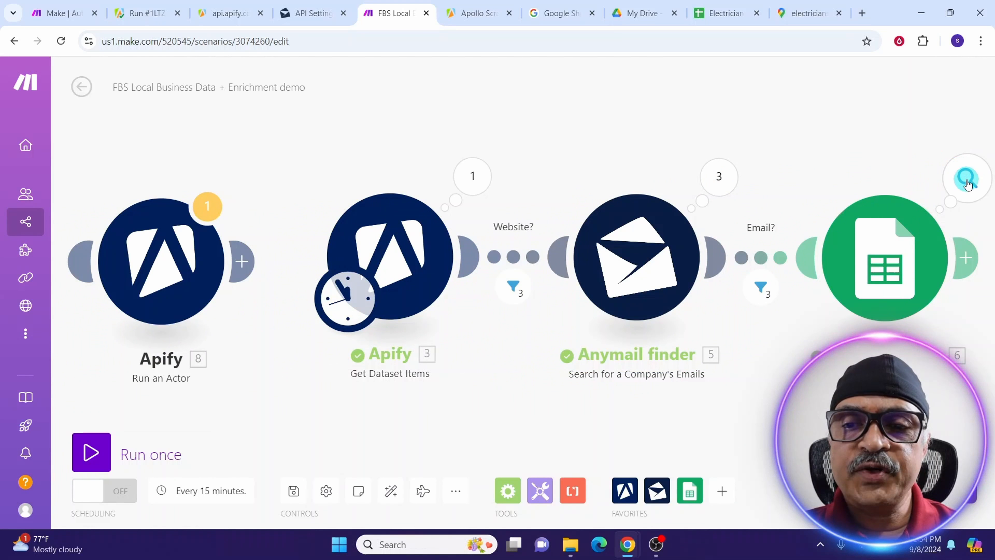
# Review the Google Sheets operation log for its 3 rows, then check the spreadsheet's new entries.
pyautogui.click(967, 180)
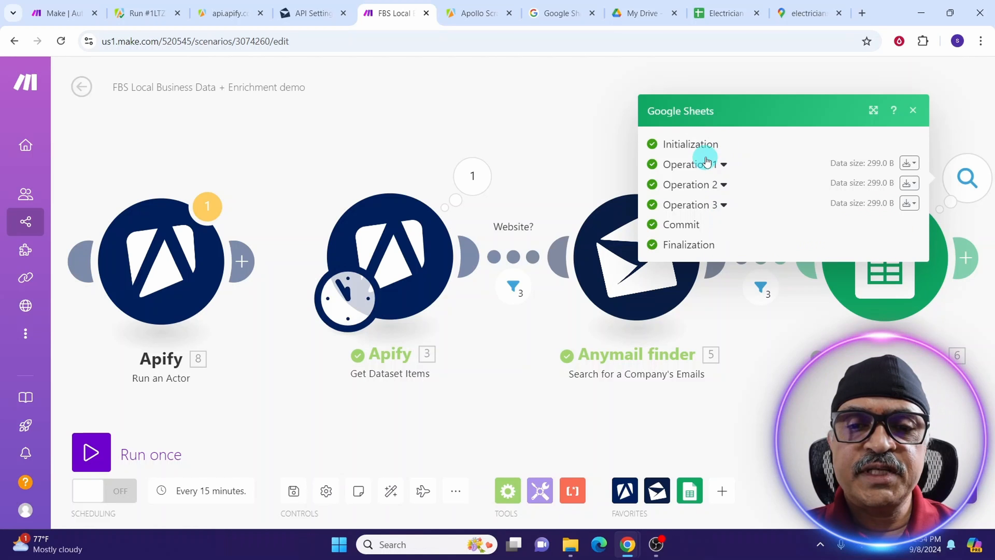
pyautogui.click(913, 111)
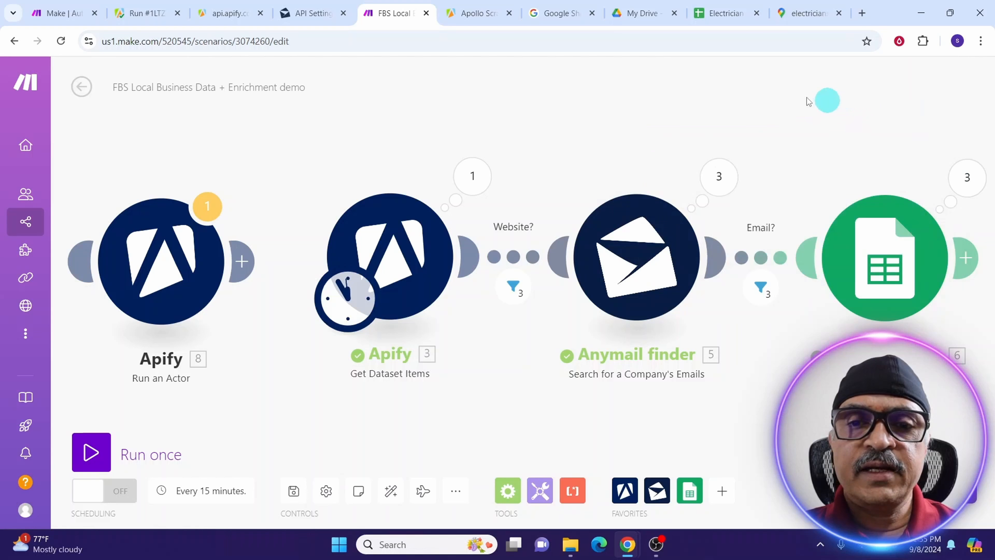
pyautogui.click(726, 14)
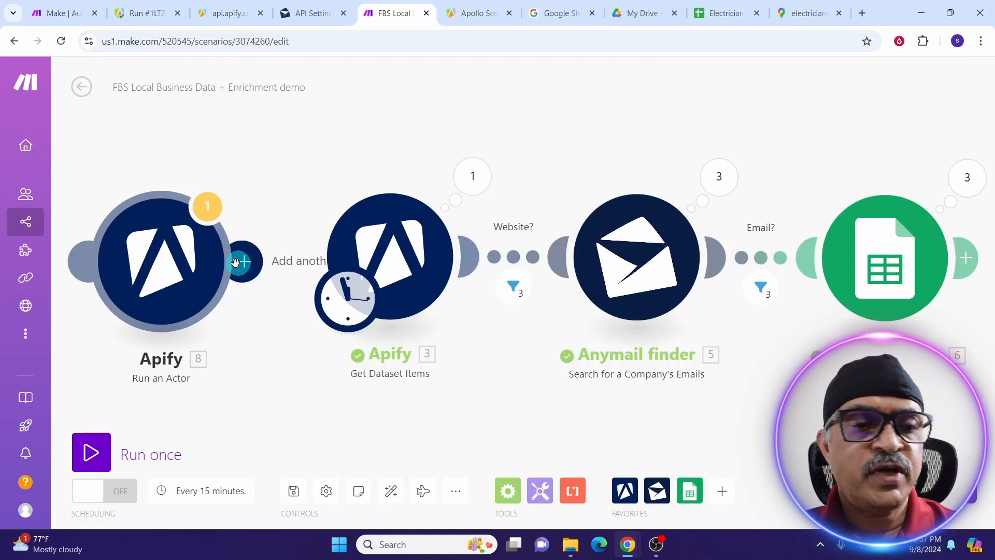
# Link Run an Actor to Get Dataset Items and clear its fixed Dataset ID.
pyautogui.moveTo(240, 260); pyautogui.dragTo(341, 262)
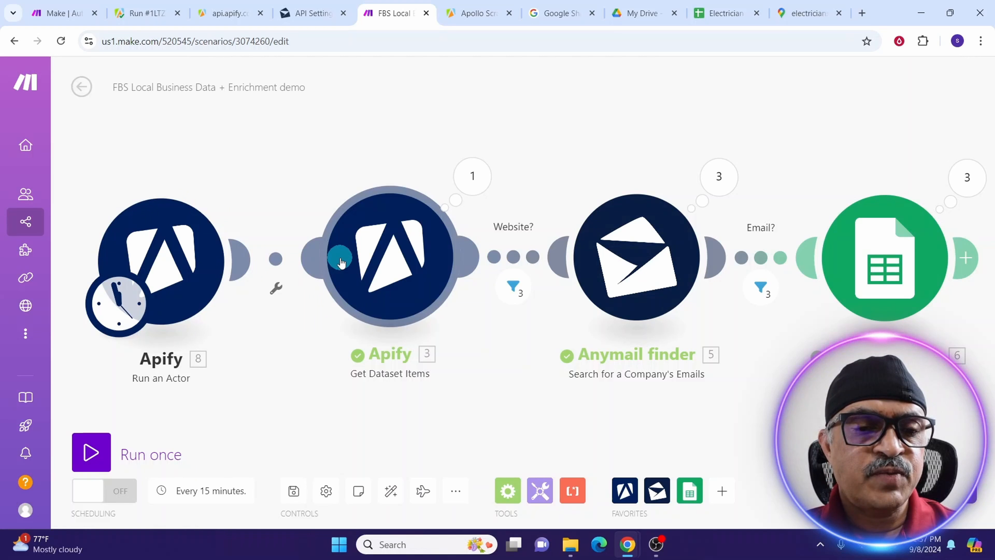
pyautogui.click(293, 495)
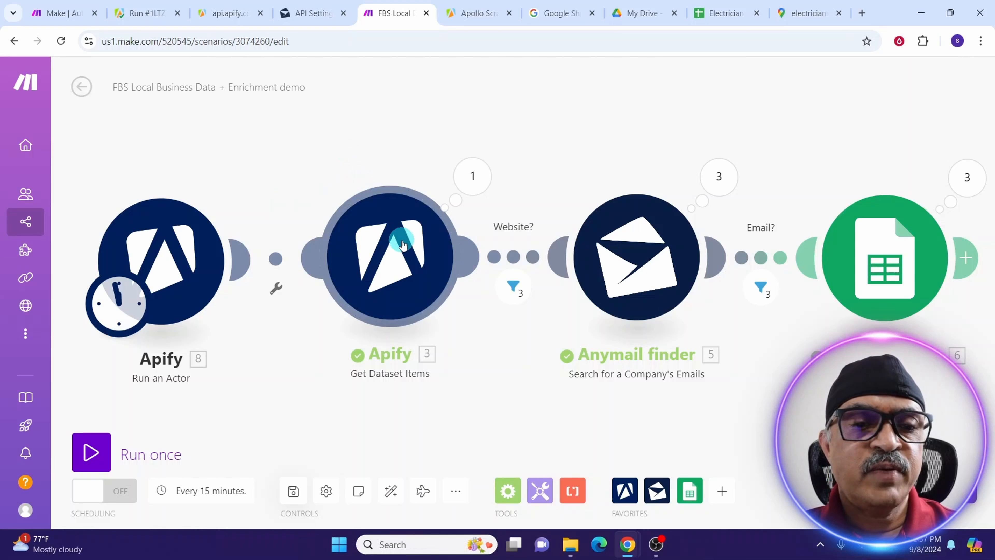
pyautogui.click(400, 258)
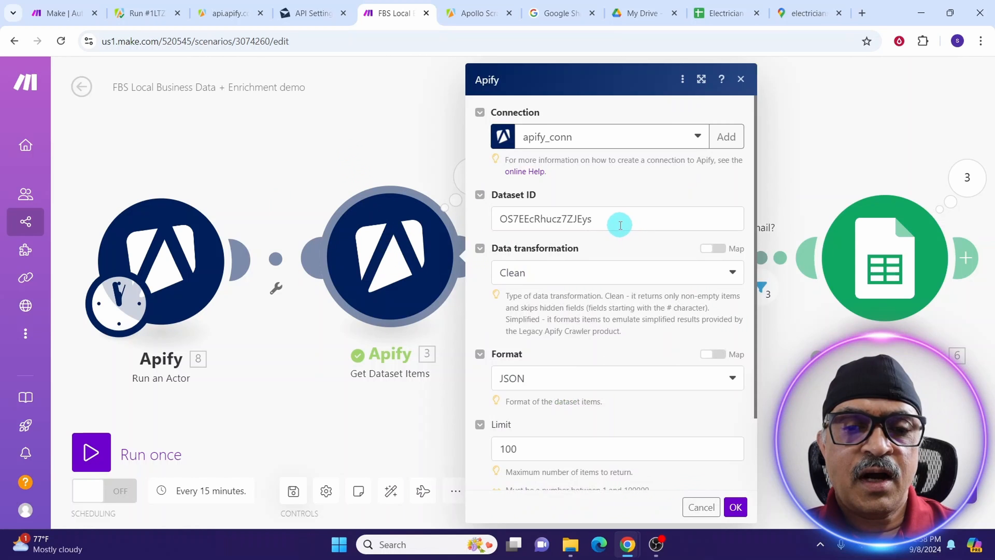
pyautogui.click(618, 224)
pyautogui.hotkey('ctrl', 'a')
pyautogui.press('BackSpace')
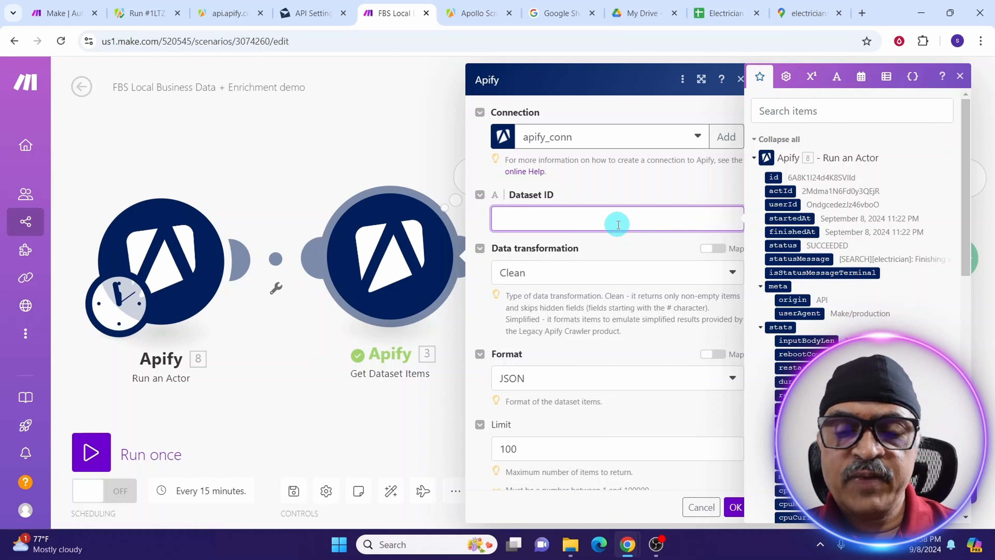
# Map 8. defaultDatasetId into Dataset ID and confirm the Get Dataset Items settings.
pyautogui.scroll(-8, 799, 309)
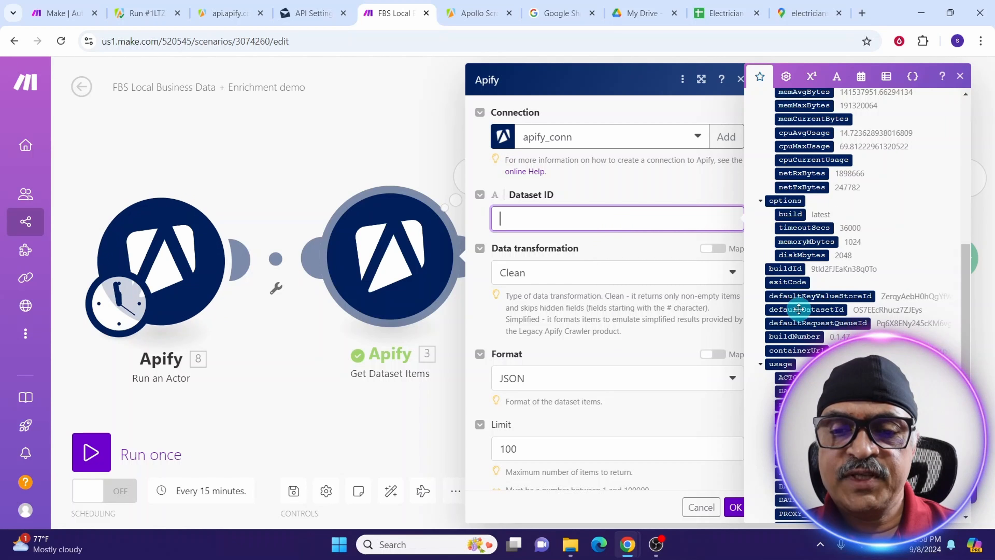
pyautogui.moveTo(799, 309); pyautogui.dragTo(788, 309)
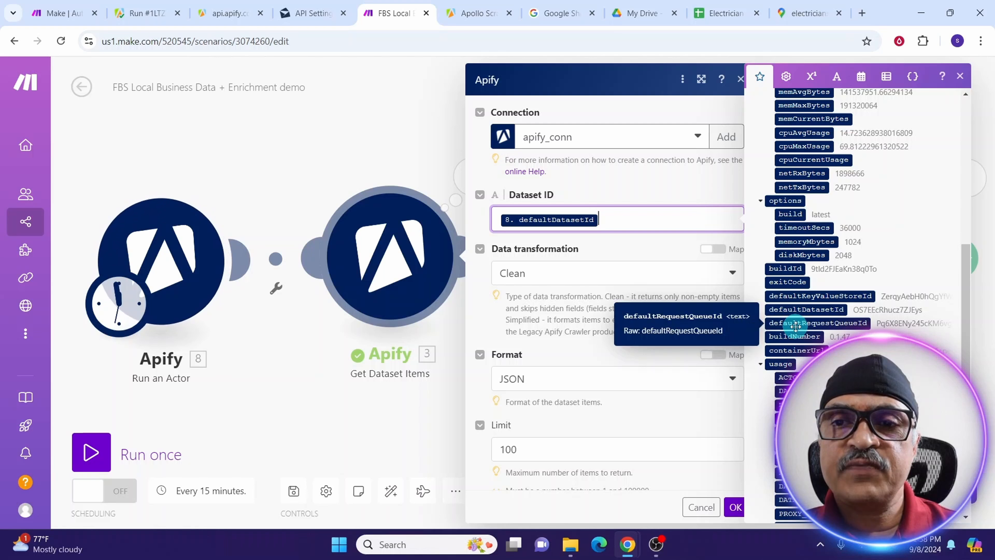
pyautogui.click(735, 507)
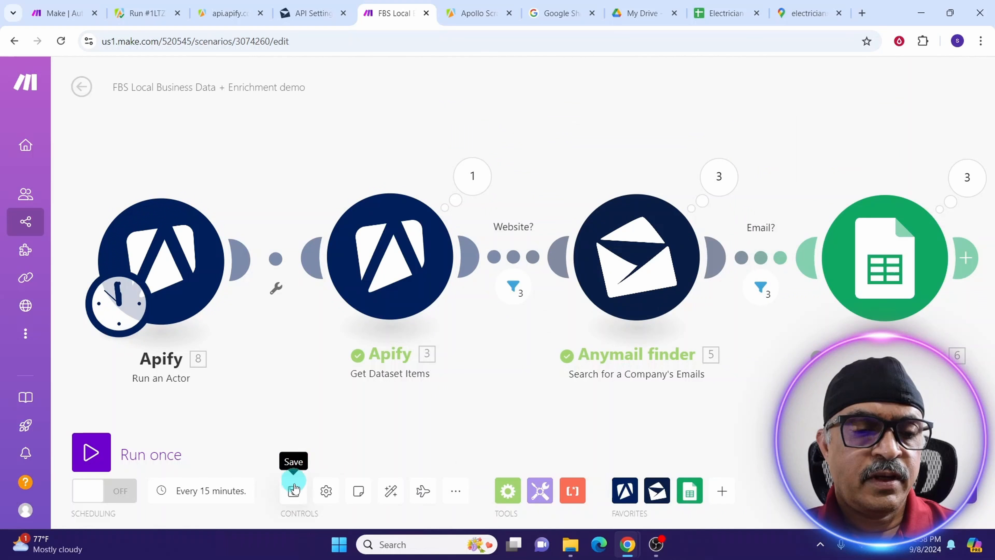
# Save the scenario, confirm the every-15-minutes run interval, and turn scheduling ON.
pyautogui.click(294, 492)
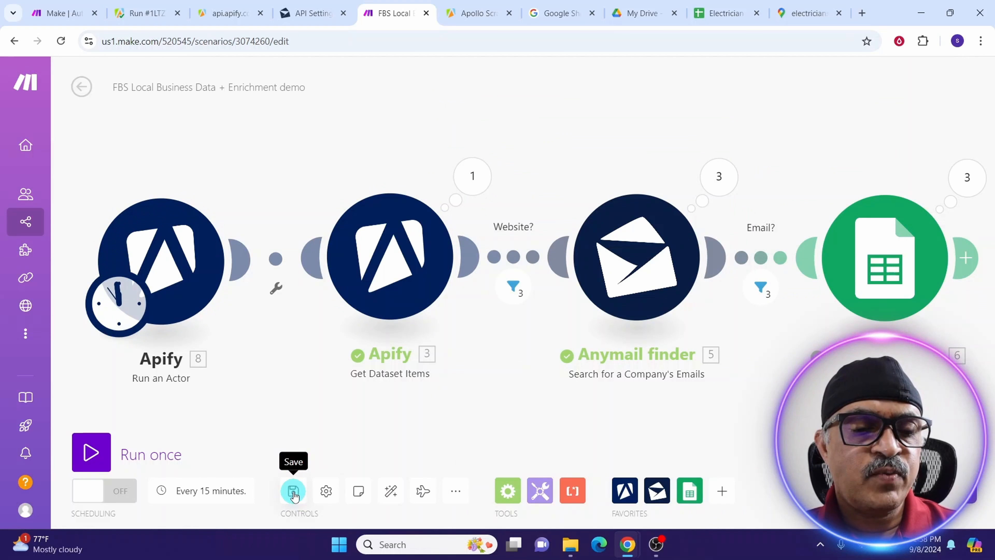
pyautogui.click(172, 493)
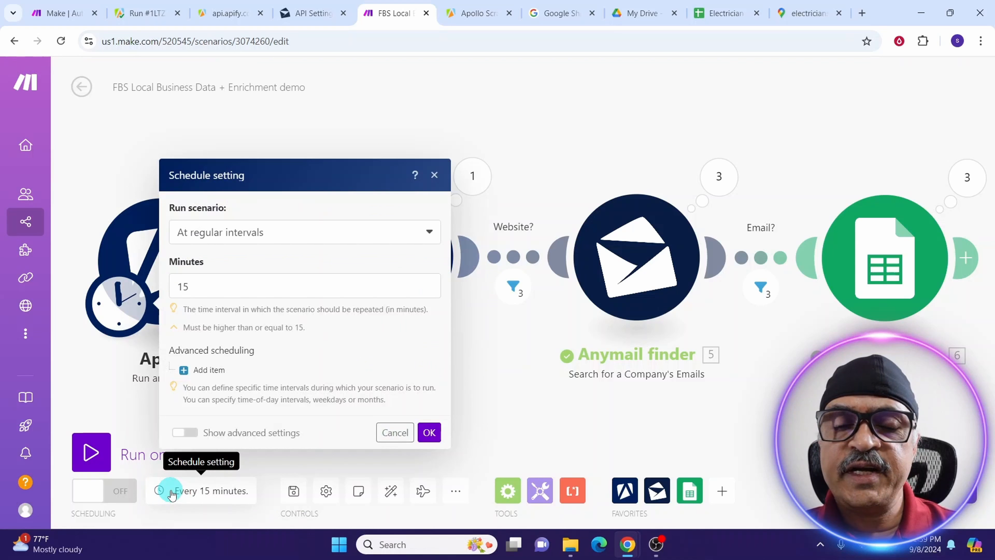
pyautogui.click(353, 237)
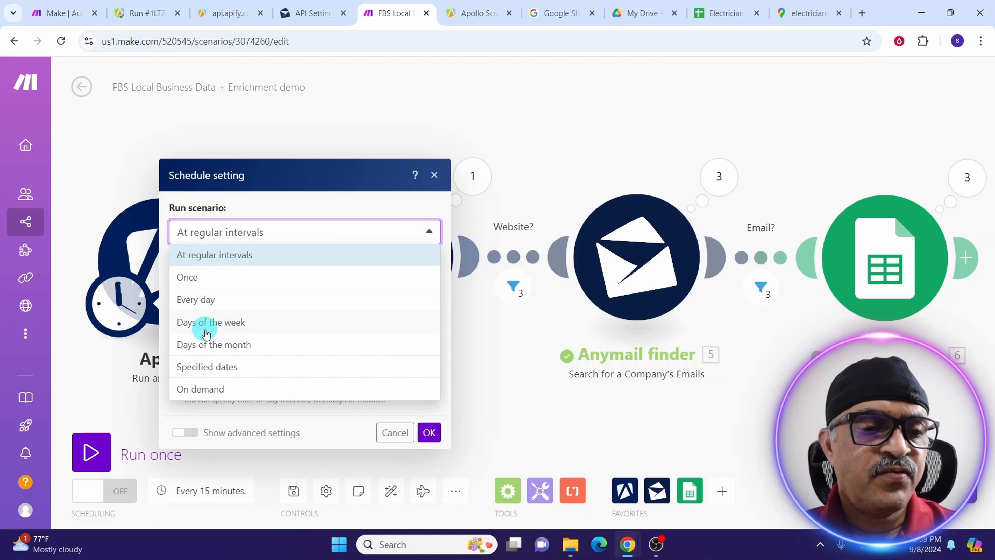
pyautogui.click(123, 492)
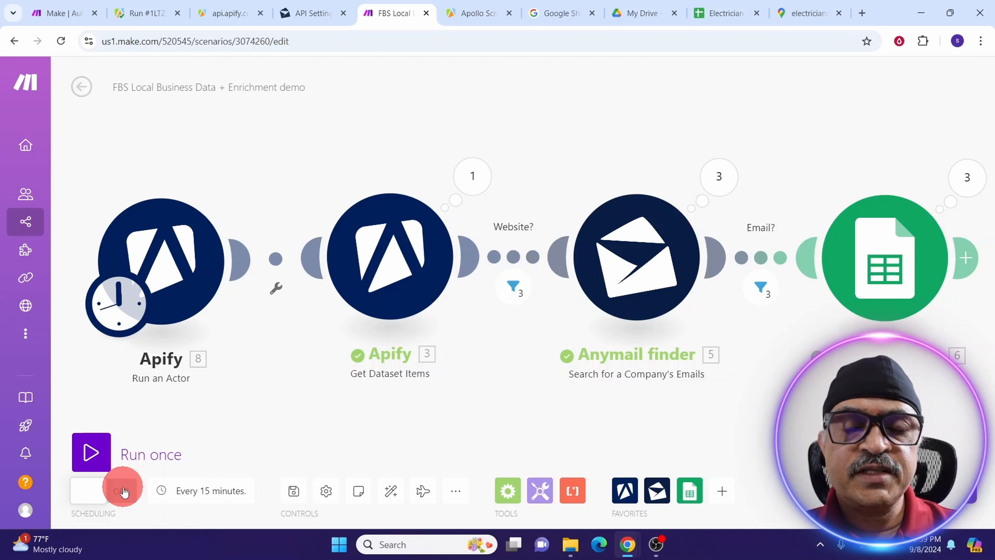
pyautogui.click(87, 492)
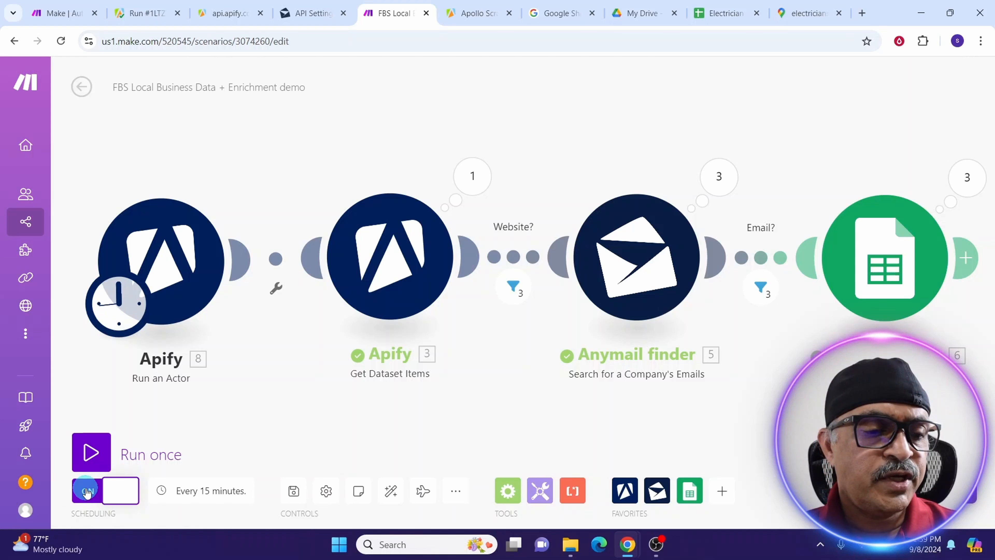